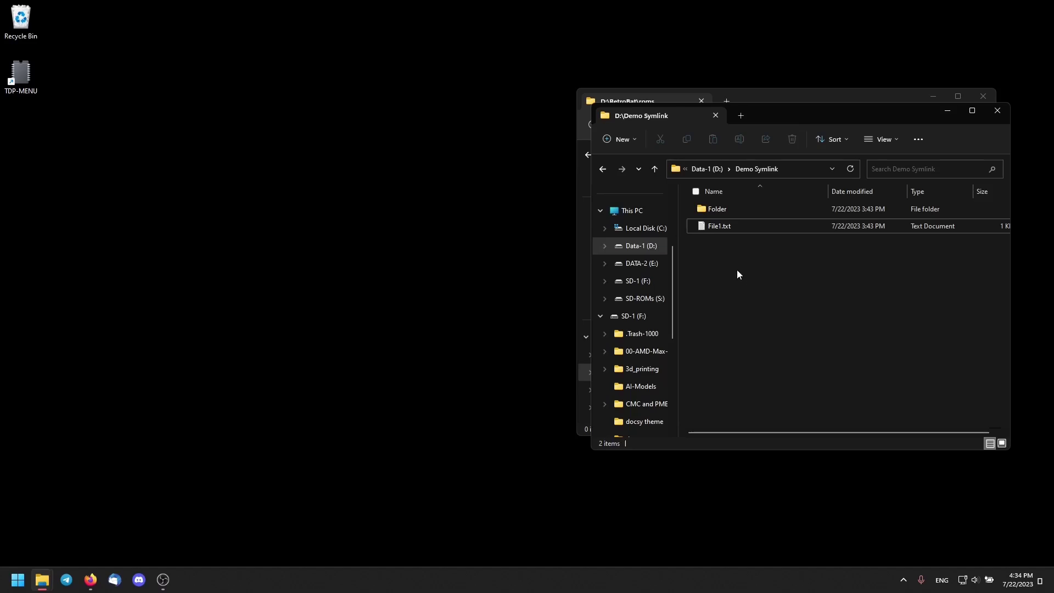
- Create a symbolic link to File1.txt inside the Demo Symlink folder using Pick Link Source and Drop As
click(723, 229)
right_click(722, 229)
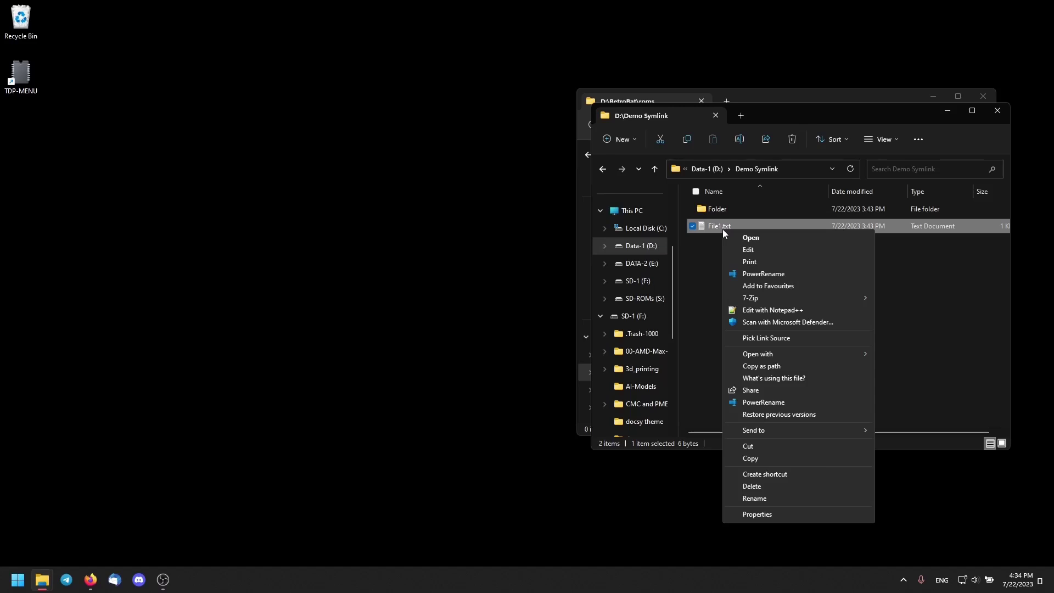
click(778, 339)
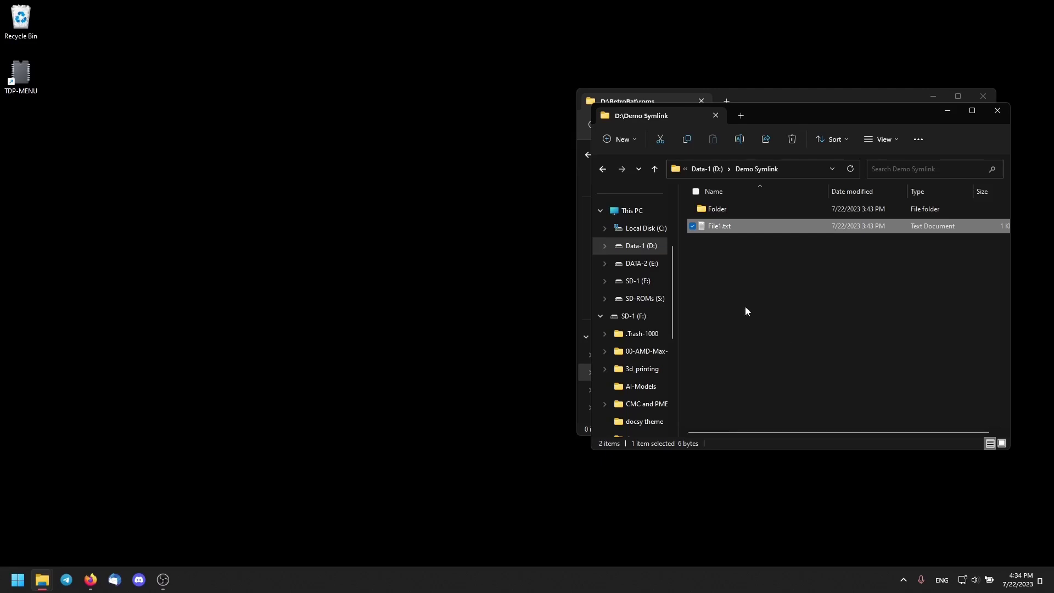
right_click(723, 278)
mouse_move(786, 444)
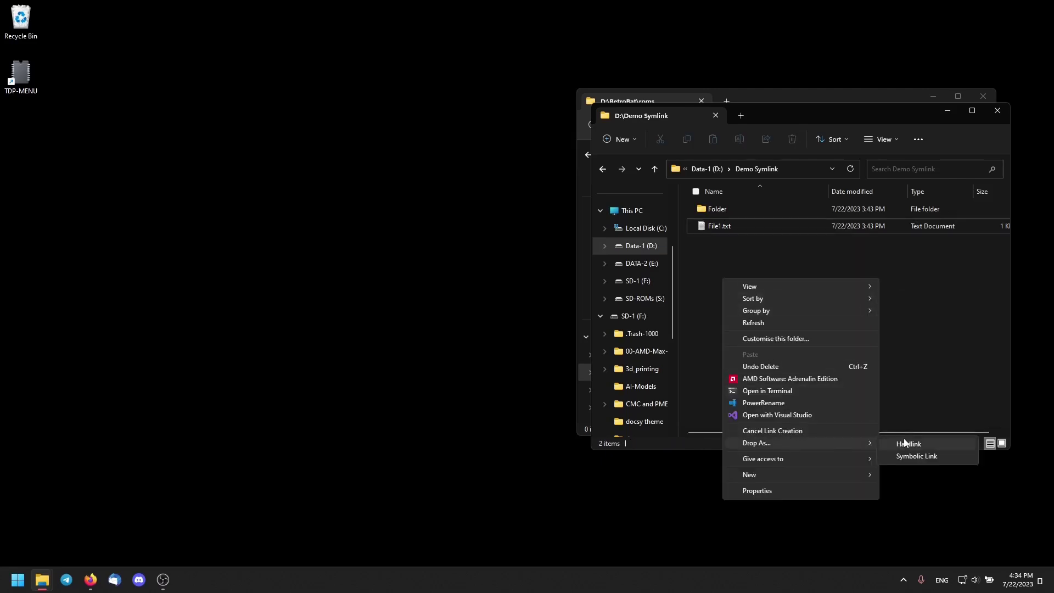
click(918, 454)
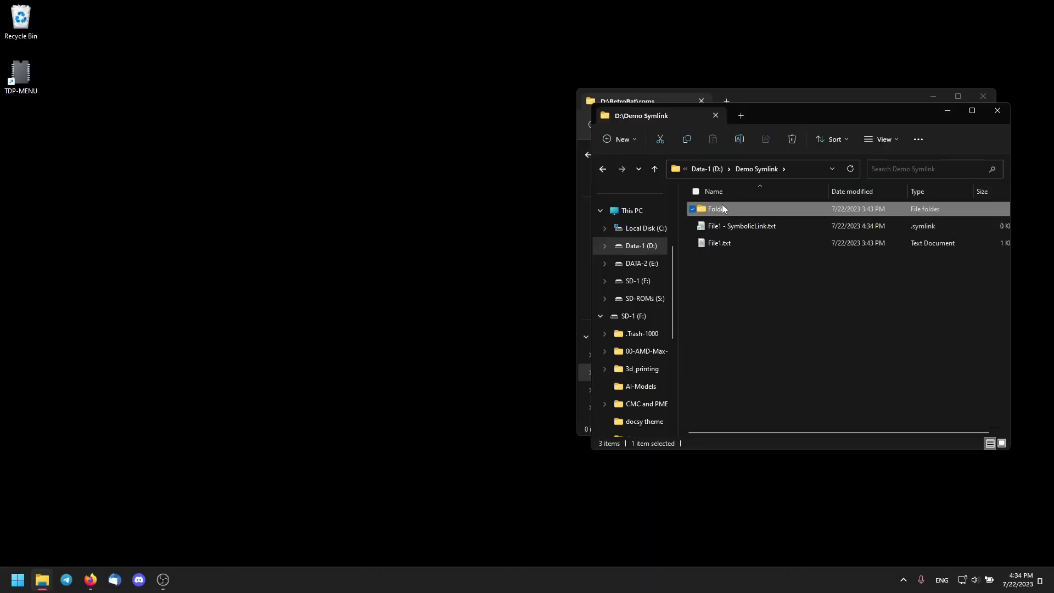
- Create a symbolic link to the directory named Folder in the same Demo Symlink location
right_click(723, 206)
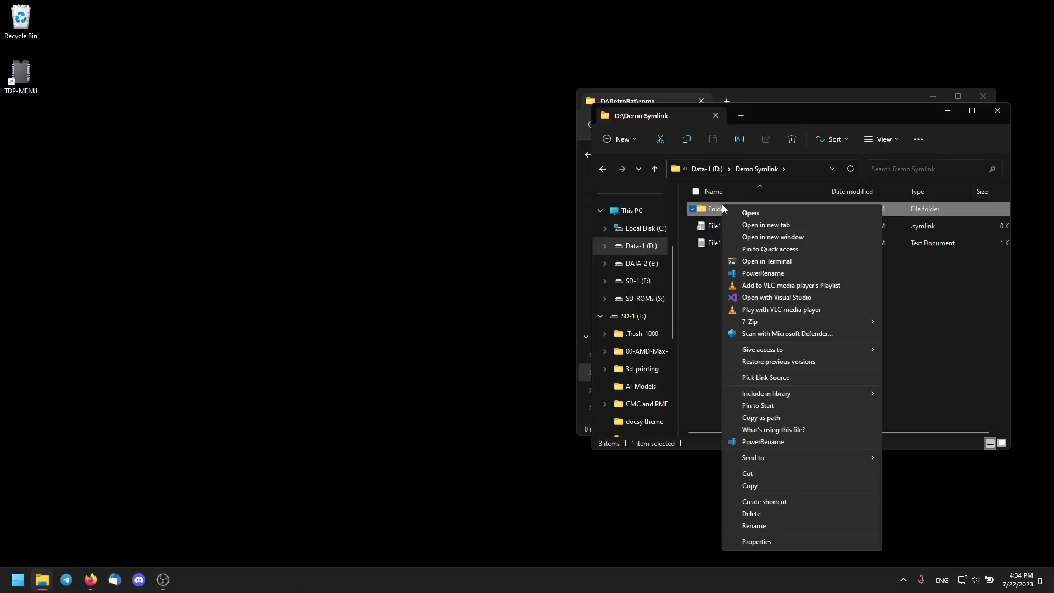
click(778, 378)
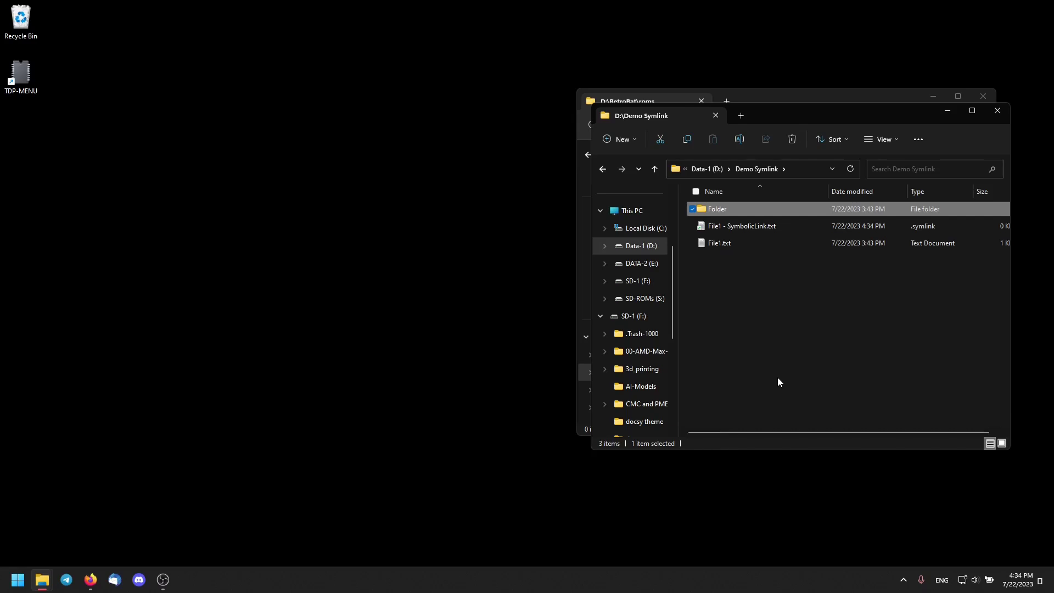
click(734, 309)
right_click(748, 325)
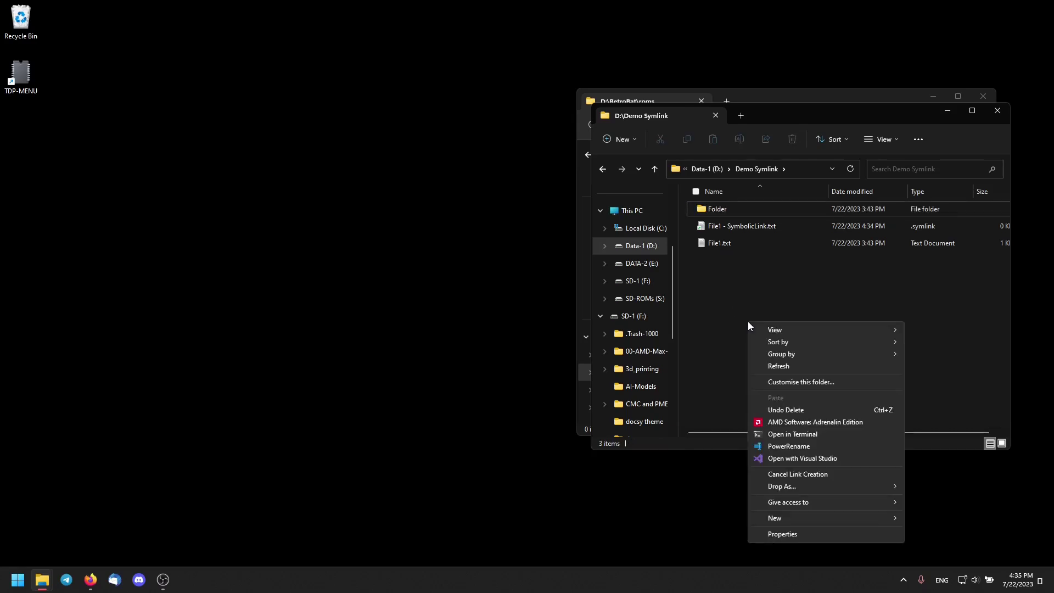
mouse_move(812, 487)
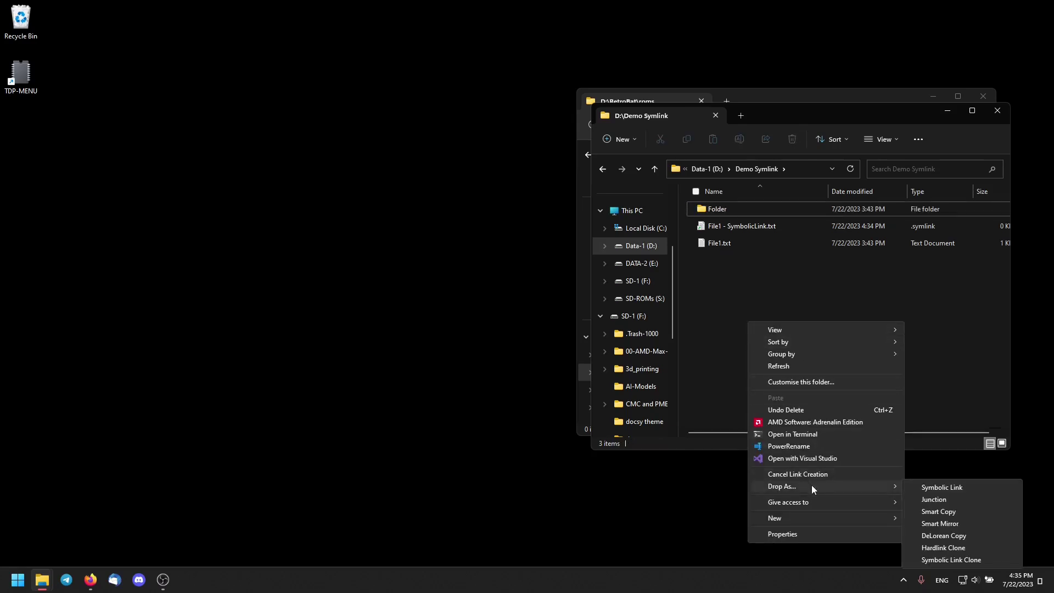
click(941, 491)
- Test both links by opening File1 - SymbolicLink.txt in Notepad and File 2.txt through Folder - SymbolicLink, closing Notepad when done
double_click(740, 243)
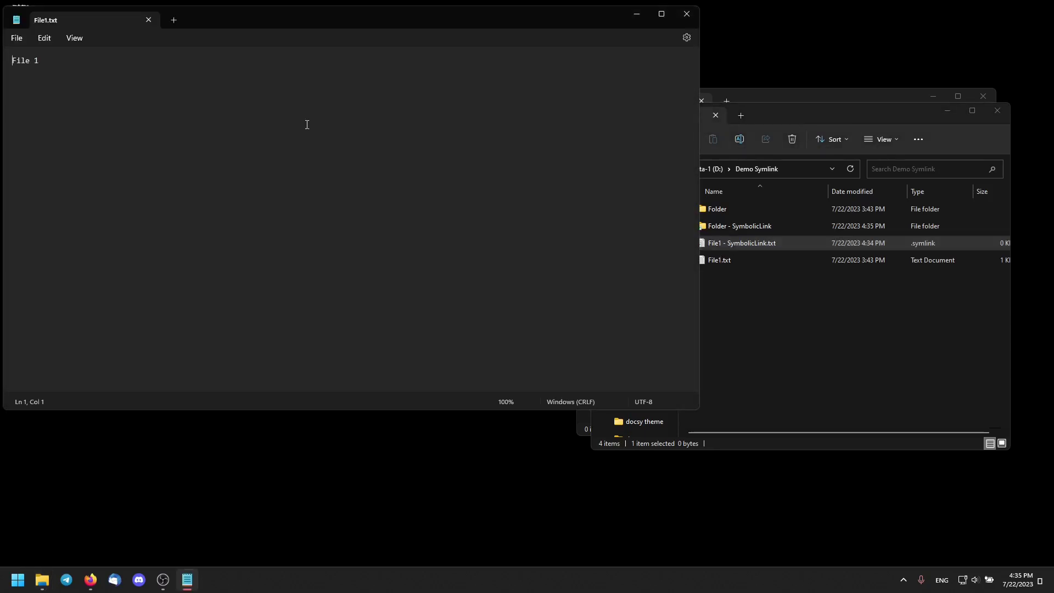
click(18, 39)
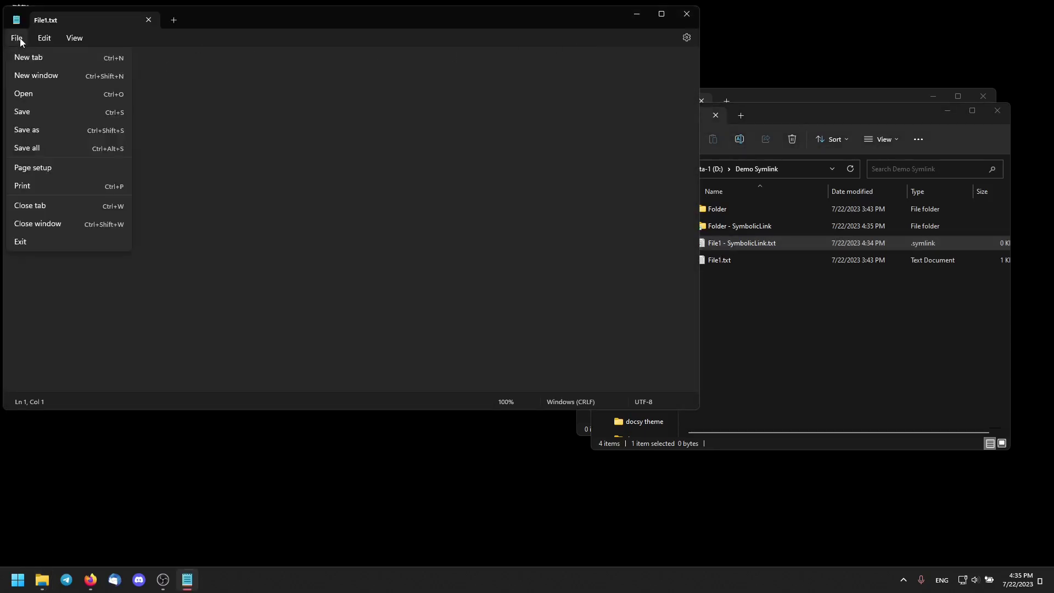
click(29, 94)
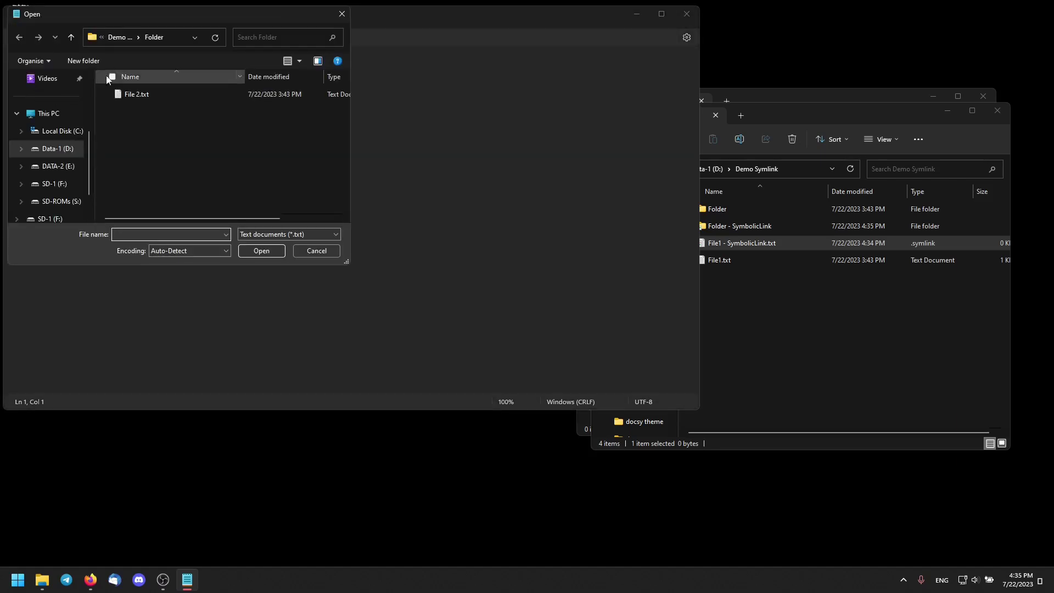
click(115, 43)
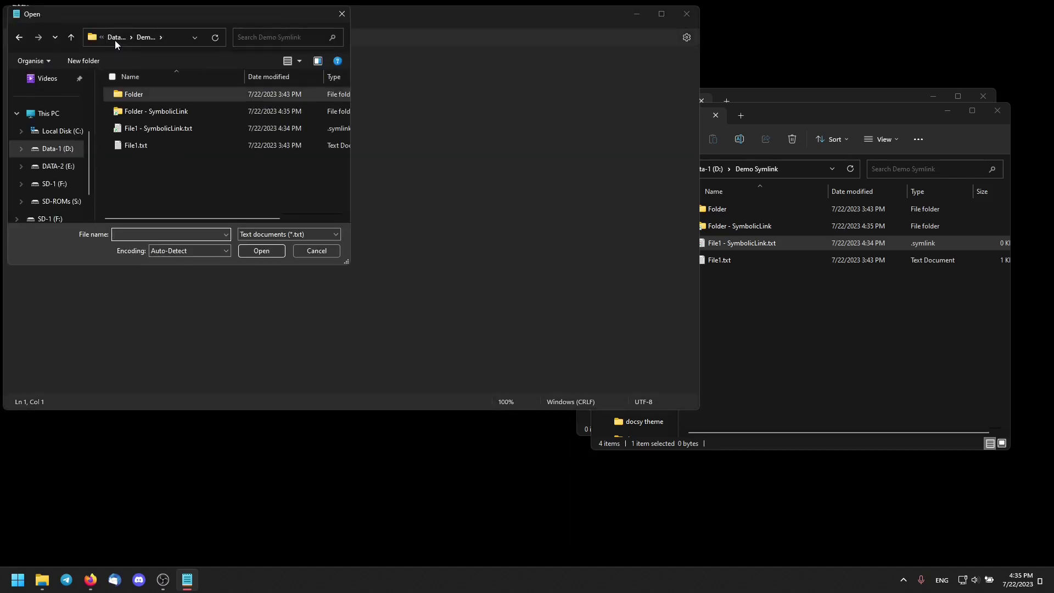
double_click(166, 111)
double_click(141, 98)
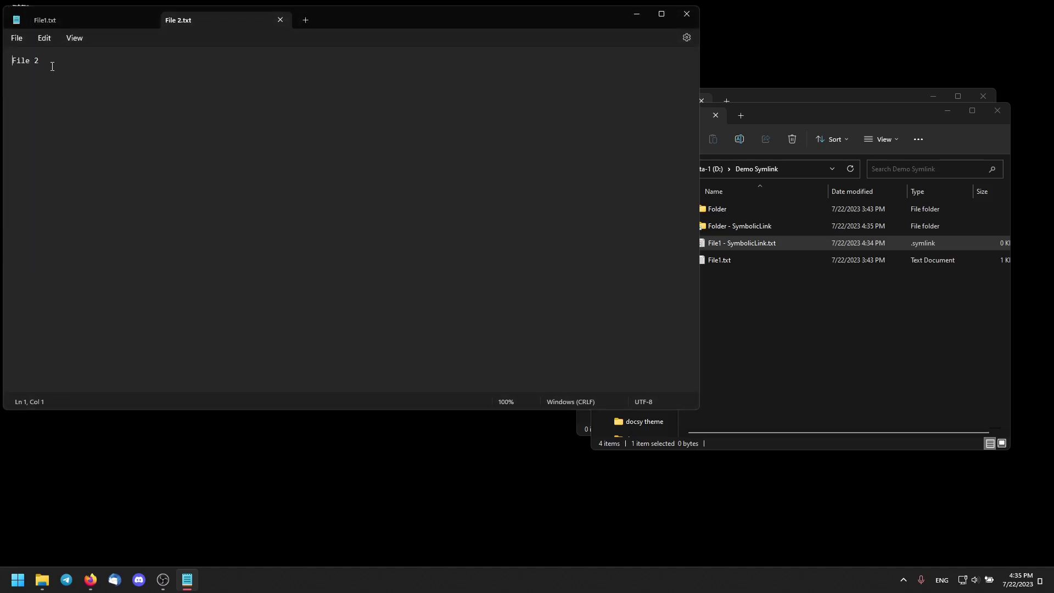
click(686, 13)
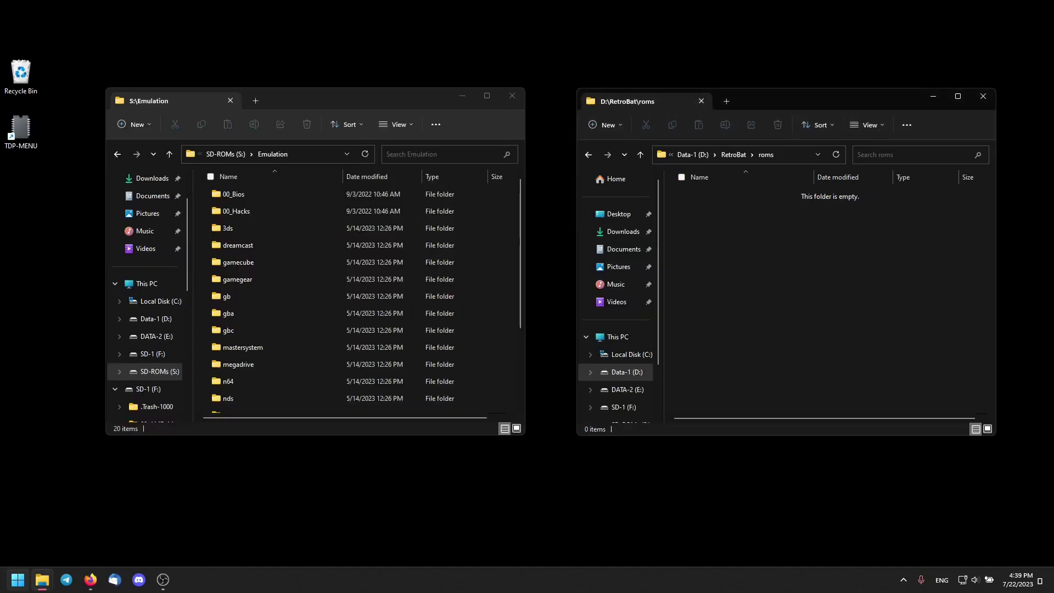
- Launch RetroBat, look through its system carousel for available game systems, and exit it
key(super)
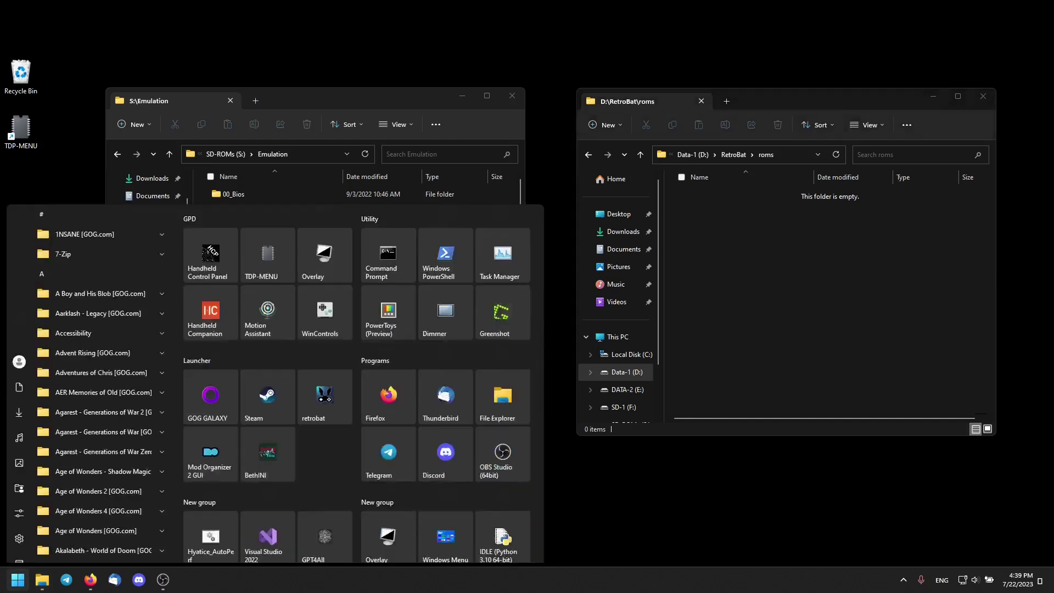
click(318, 363)
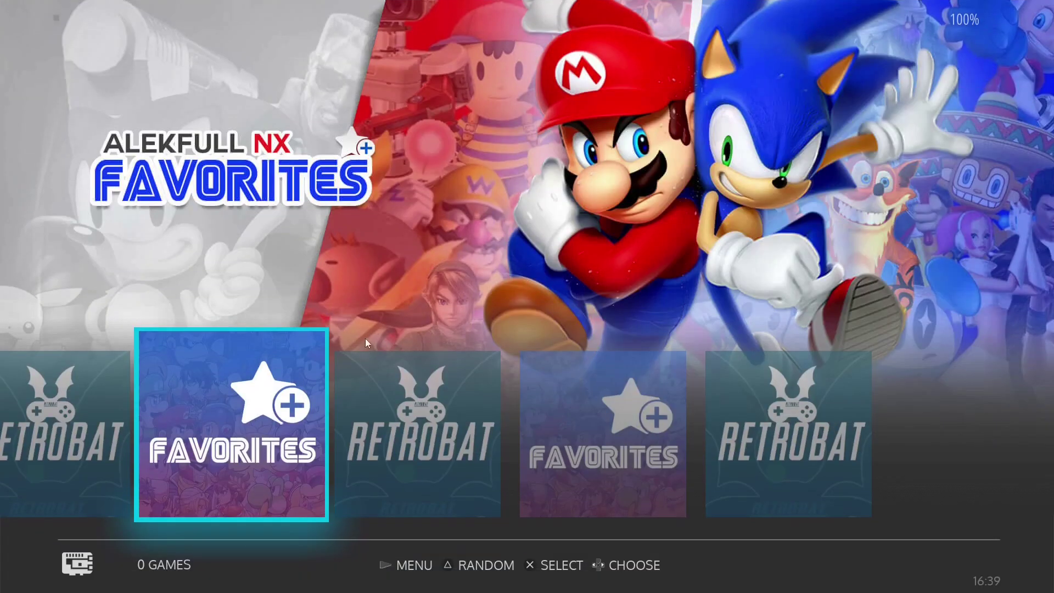
key(Right)
key(Right)
key(Right)
key(Right)
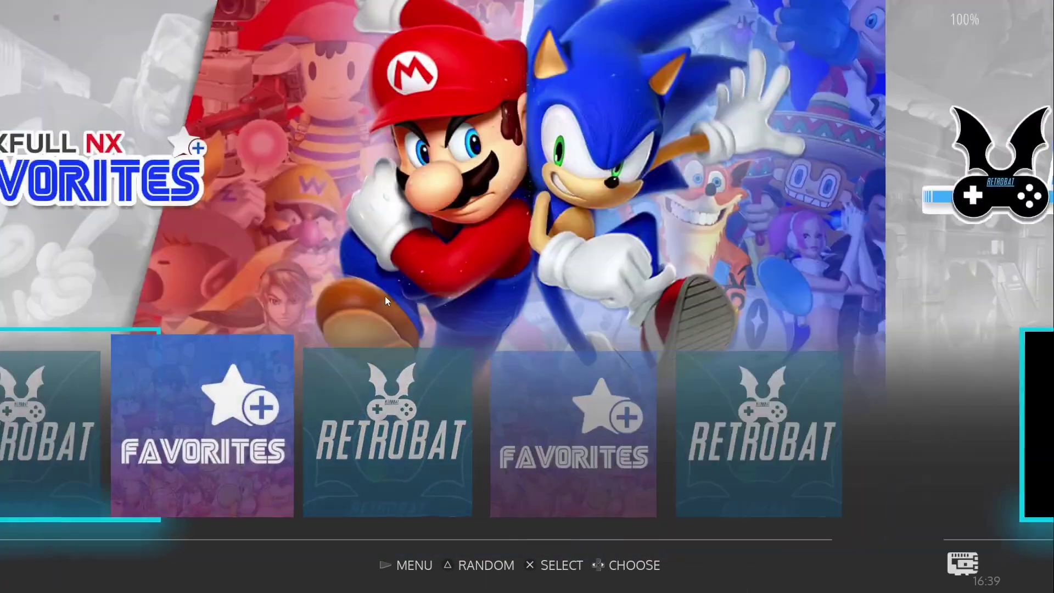
key(Right)
key(Right)
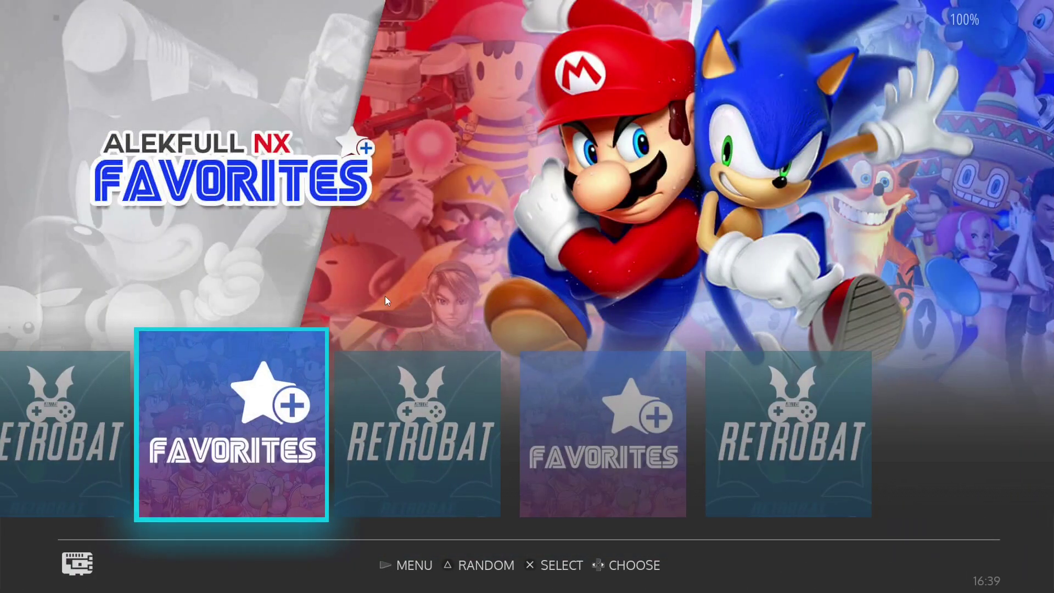
key(alt+F4)
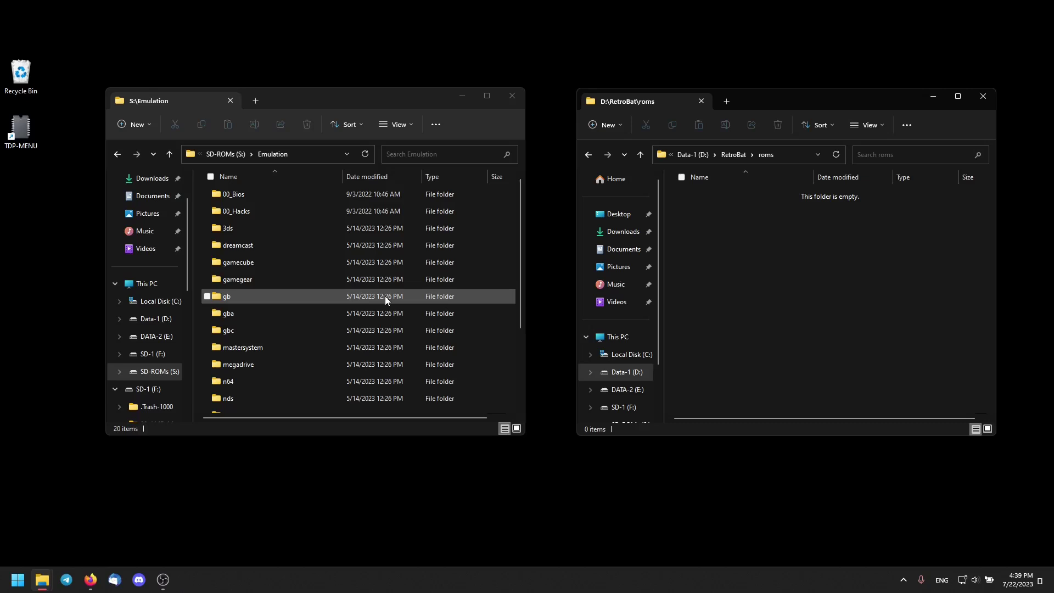
- Examine the range of console folders from 3ds to wii and the full paths of the Emulation source and RetroBat roms folders
click(286, 232)
scroll(304, 267, down, 2)
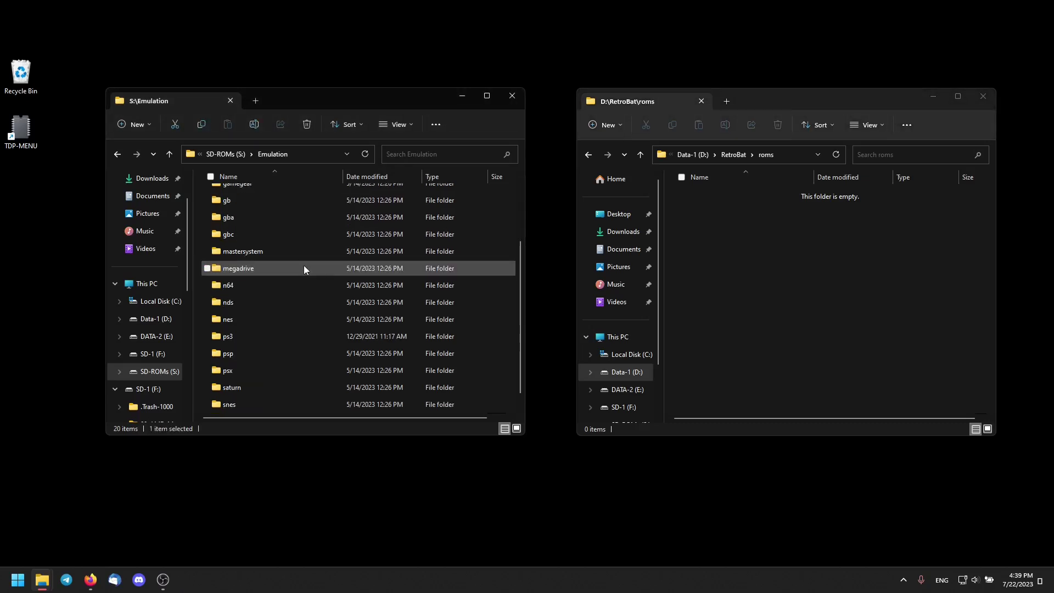
scroll(286, 379, down, 1)
shift+click(278, 402)
click(306, 154)
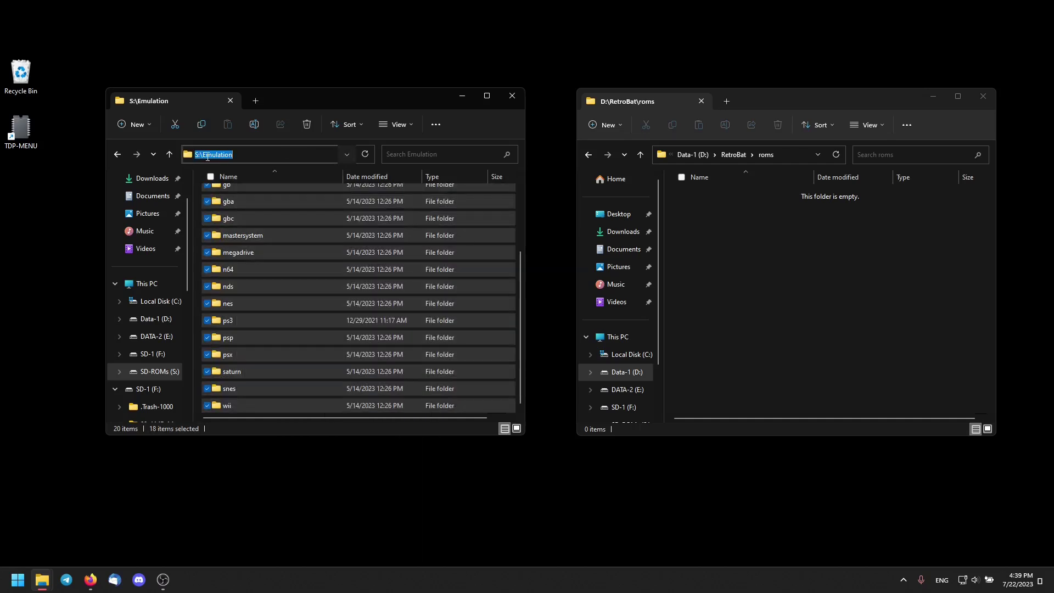
click(790, 156)
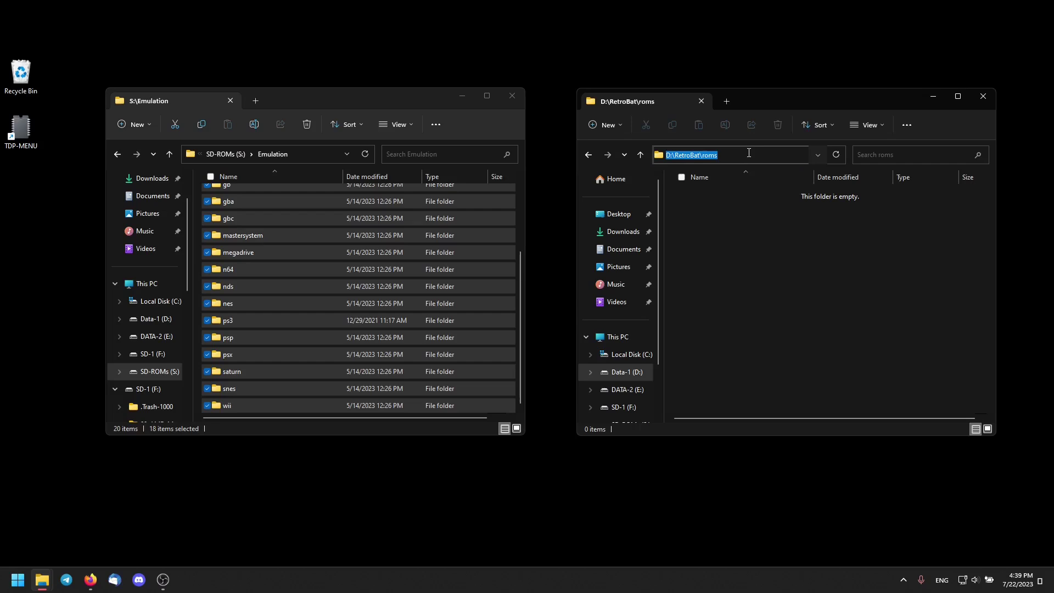
click(559, 326)
scroll(272, 245, up, 3)
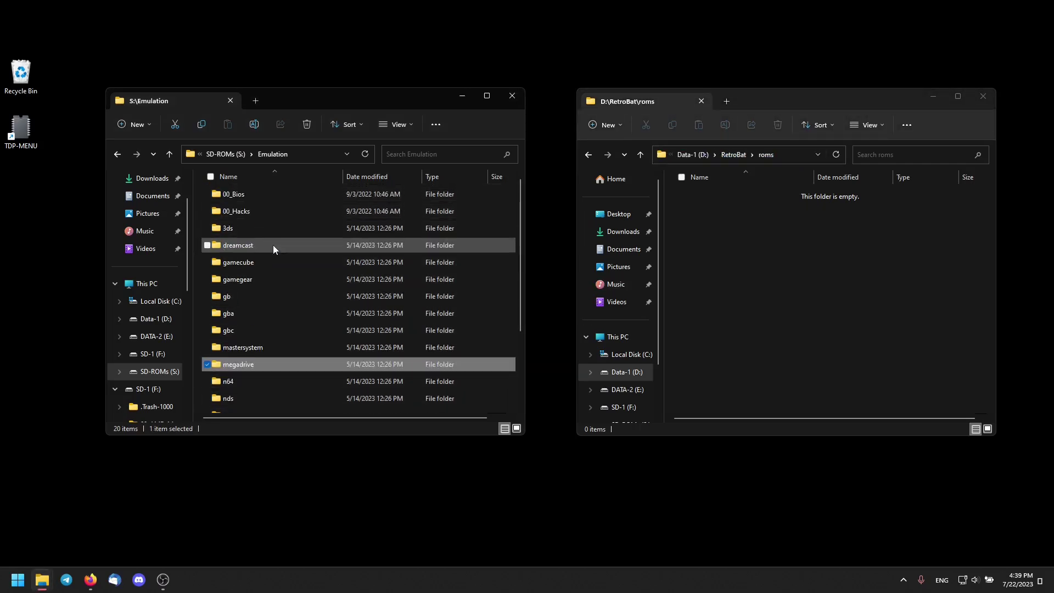
- Create ordinary shortcuts for all console folders from 3ds through wii in S:\Emulation
click(265, 227)
scroll(265, 228, down, 3)
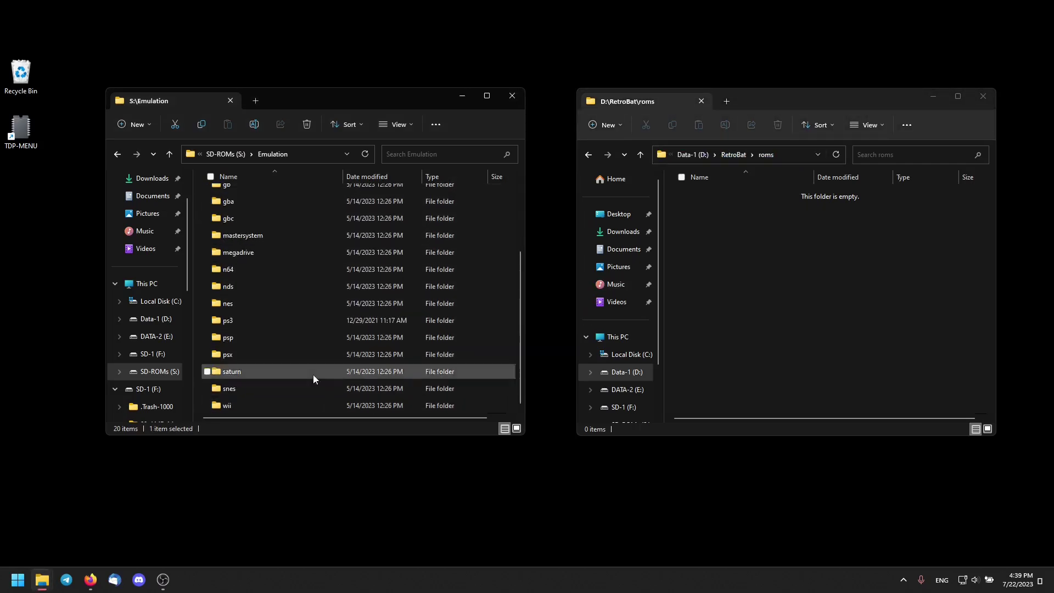
shift+click(278, 401)
right_click(285, 368)
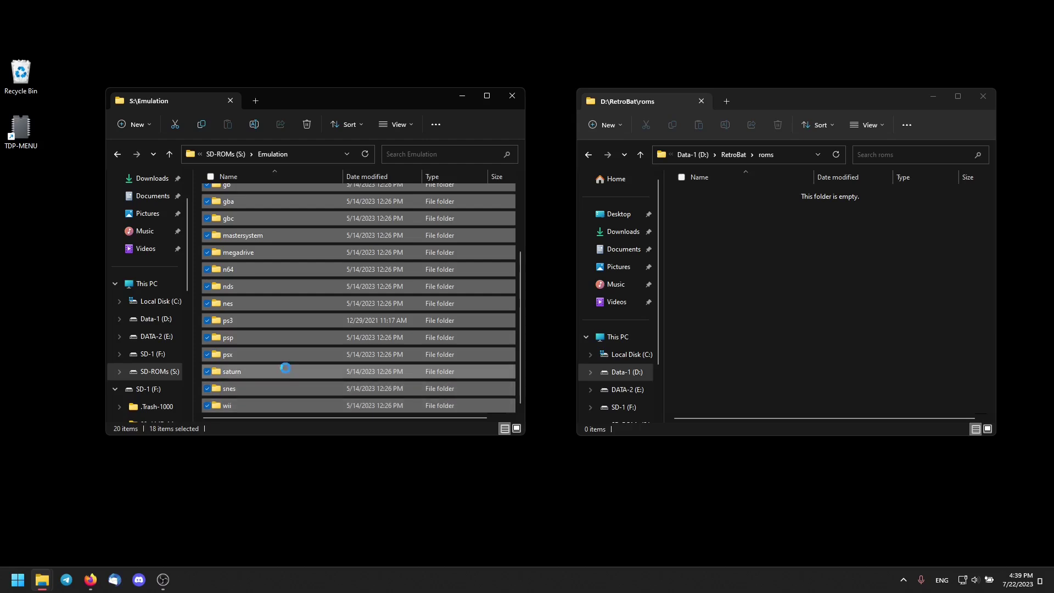
click(335, 321)
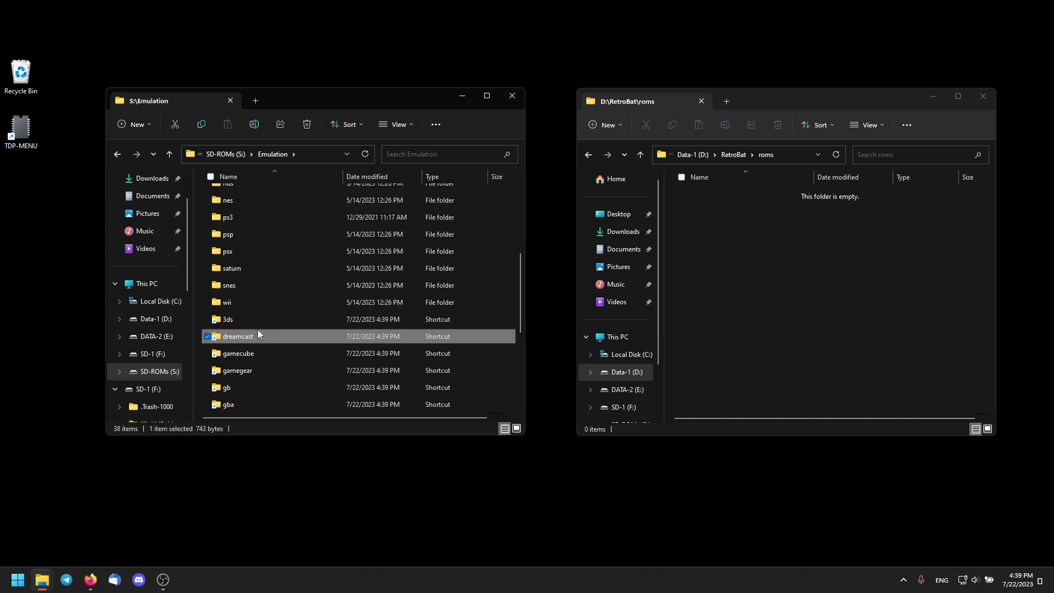
- Move all the new console shortcuts from S:\Emulation into the D:\RetroBat\roms folder
scroll(269, 362, down, 2)
shift+click(272, 403)
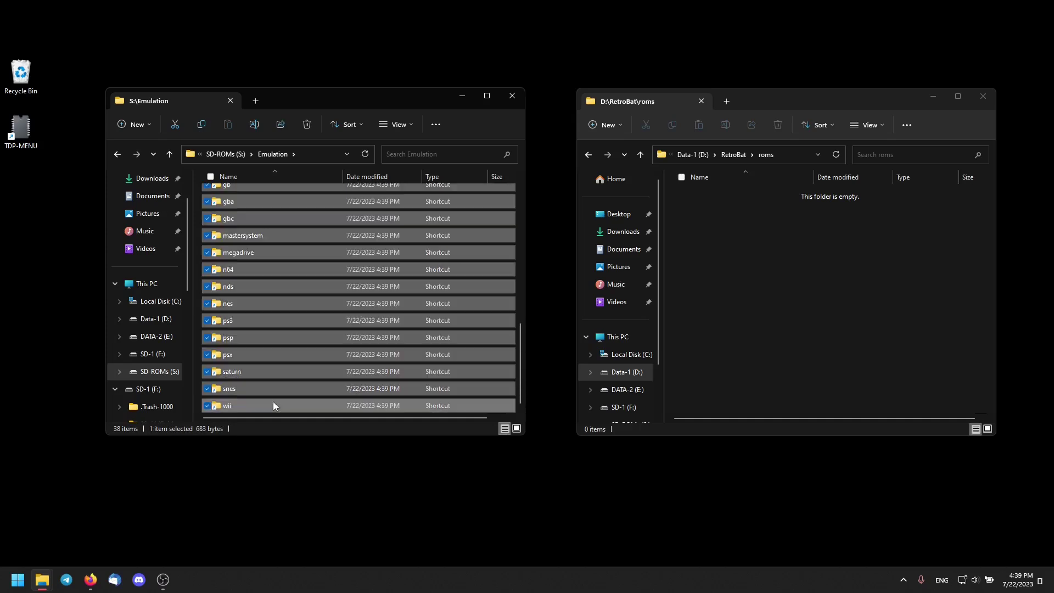
right_click(272, 391)
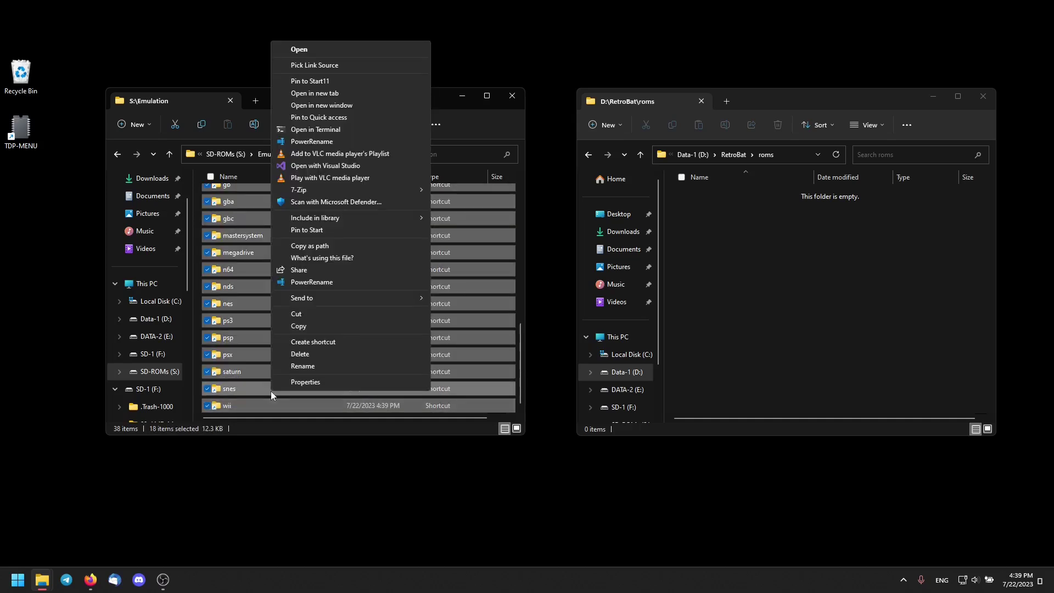
click(312, 315)
right_click(714, 256)
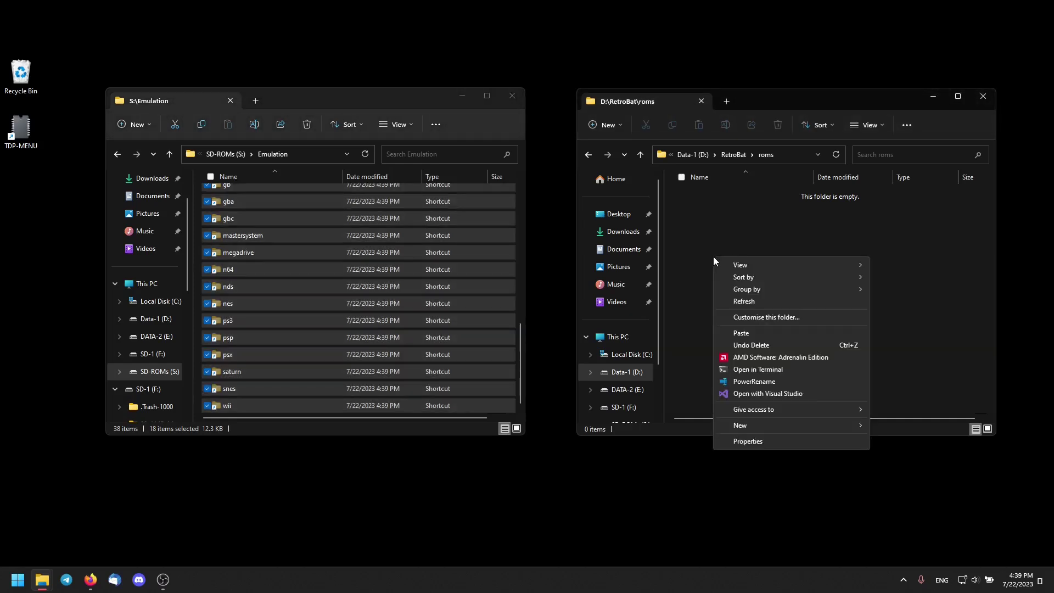
click(745, 328)
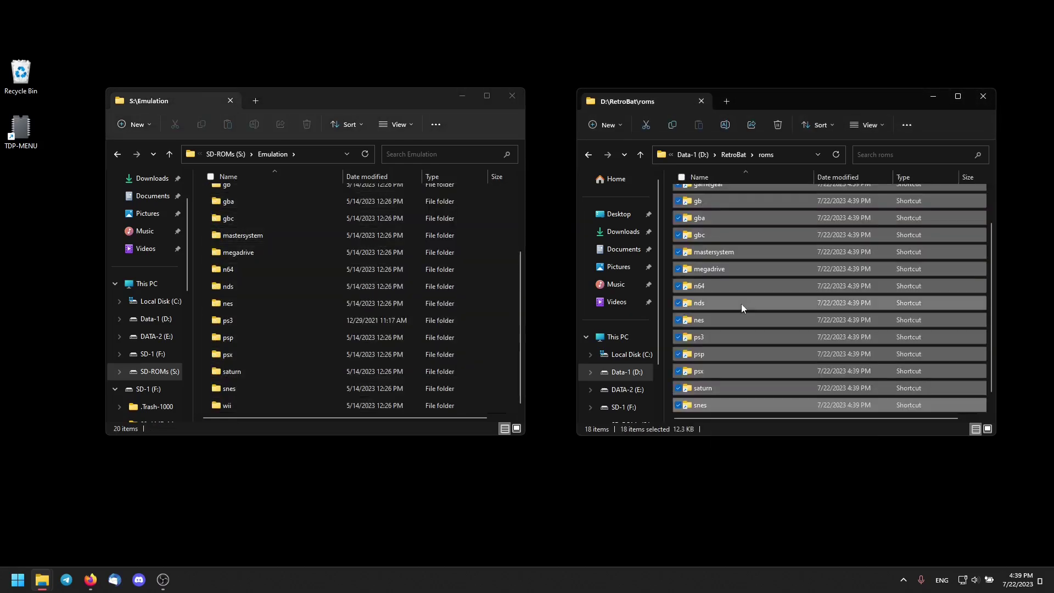
- Open the gbc shortcut in the roms folder, check the full path it leads to, and return to roms
click(731, 230)
double_click(730, 234)
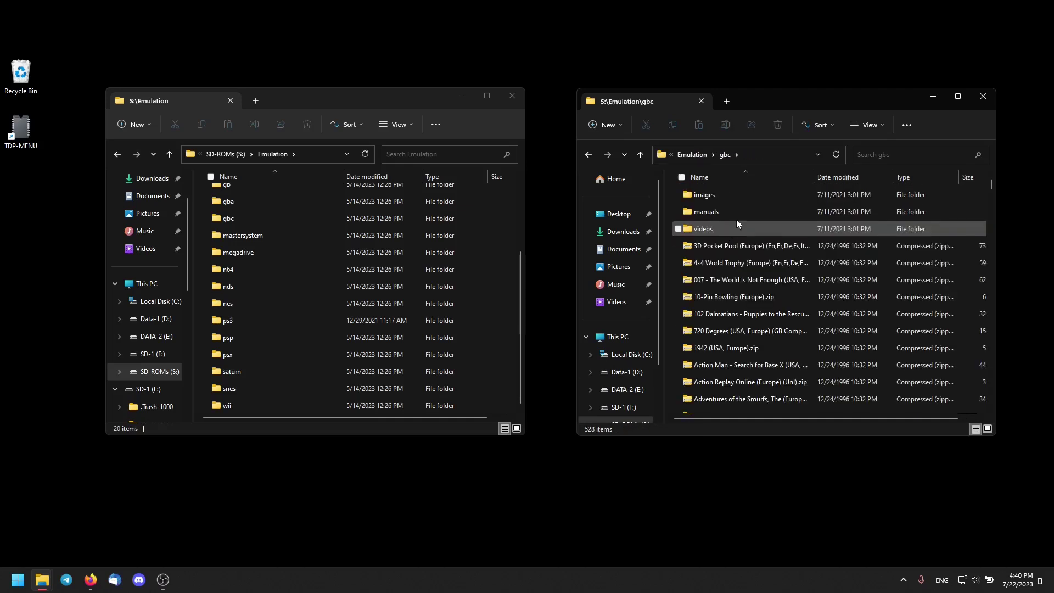
click(661, 157)
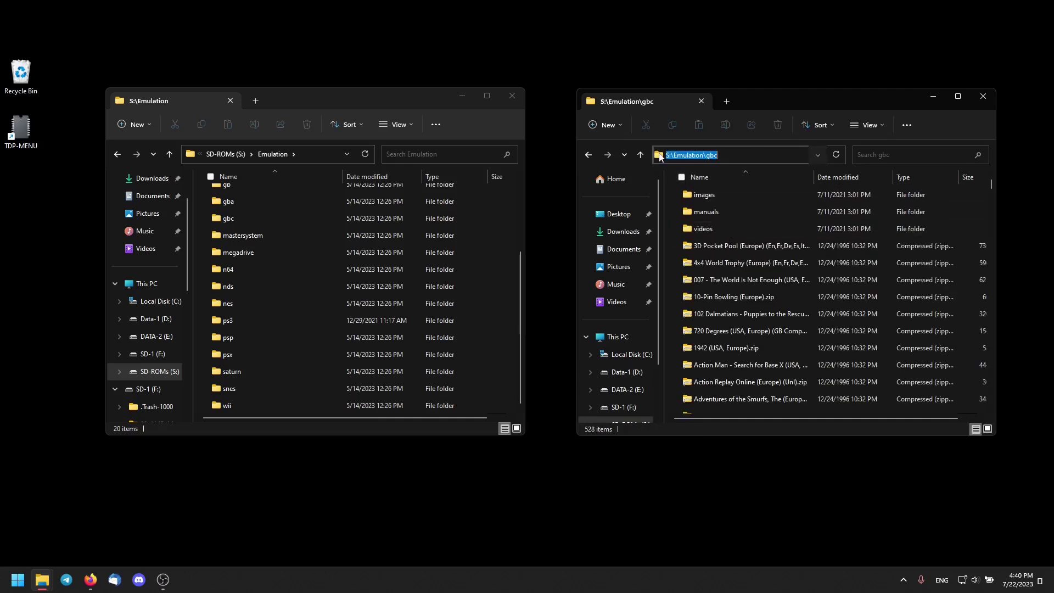
click(588, 154)
- Launch RetroBat, browse its system carousel for the console folders, and return to the folder windows
click(17, 579)
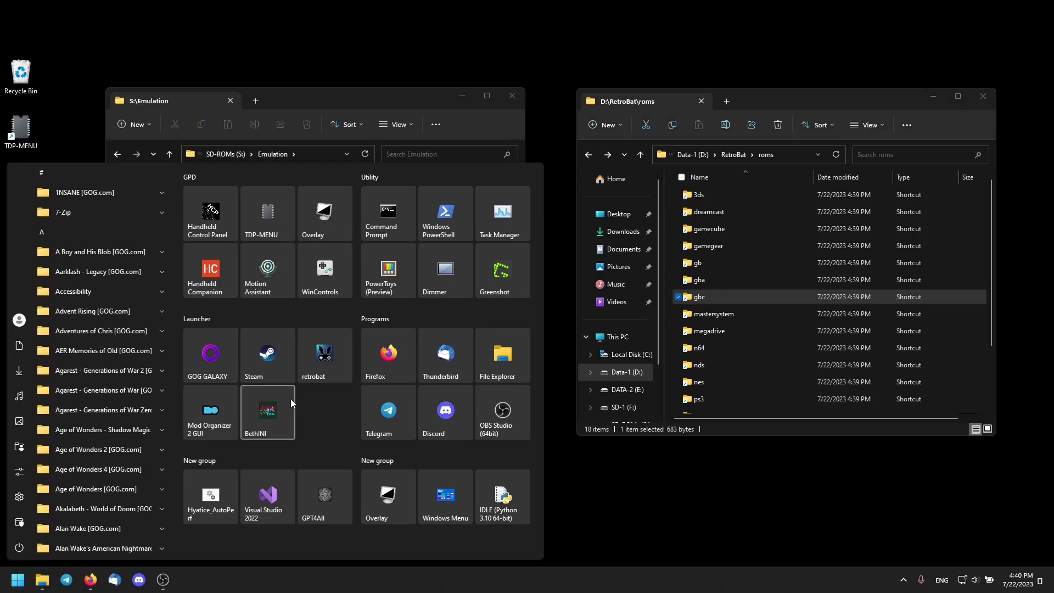
click(328, 360)
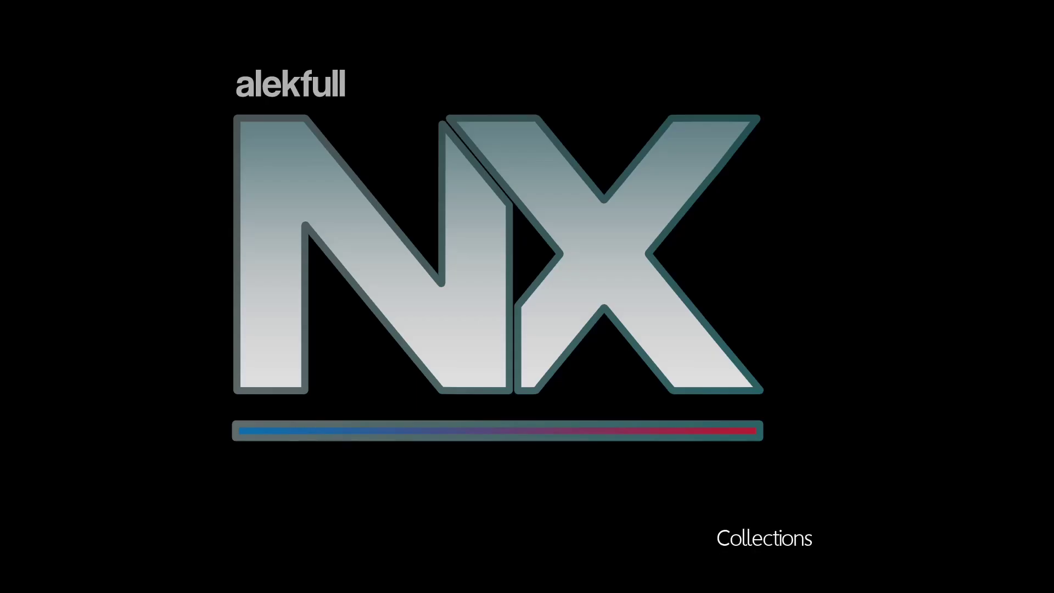
key(Right)
key(Right)
key(Right)
key(Right)
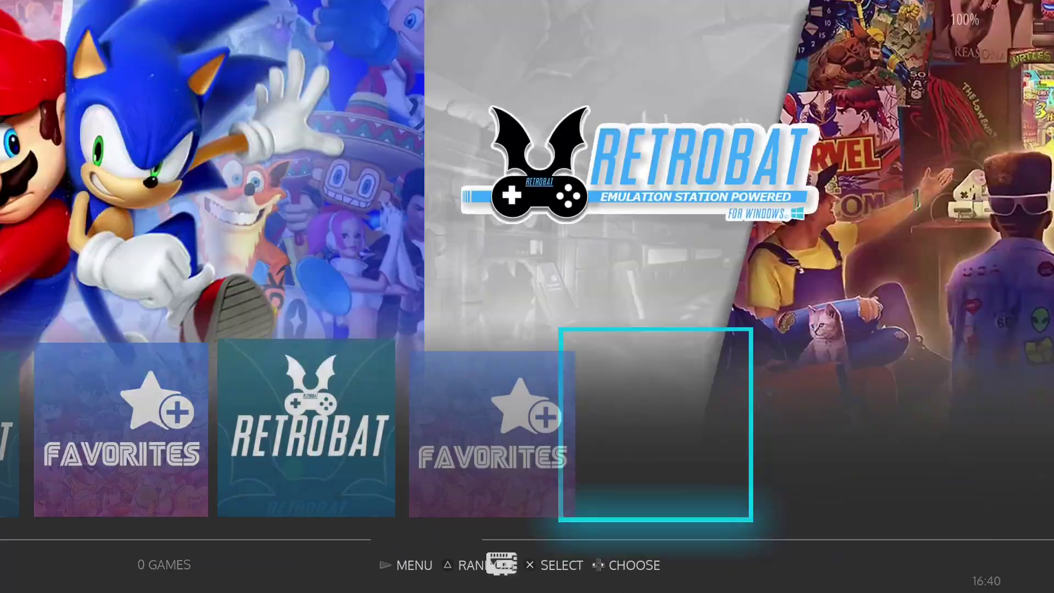
key(Right)
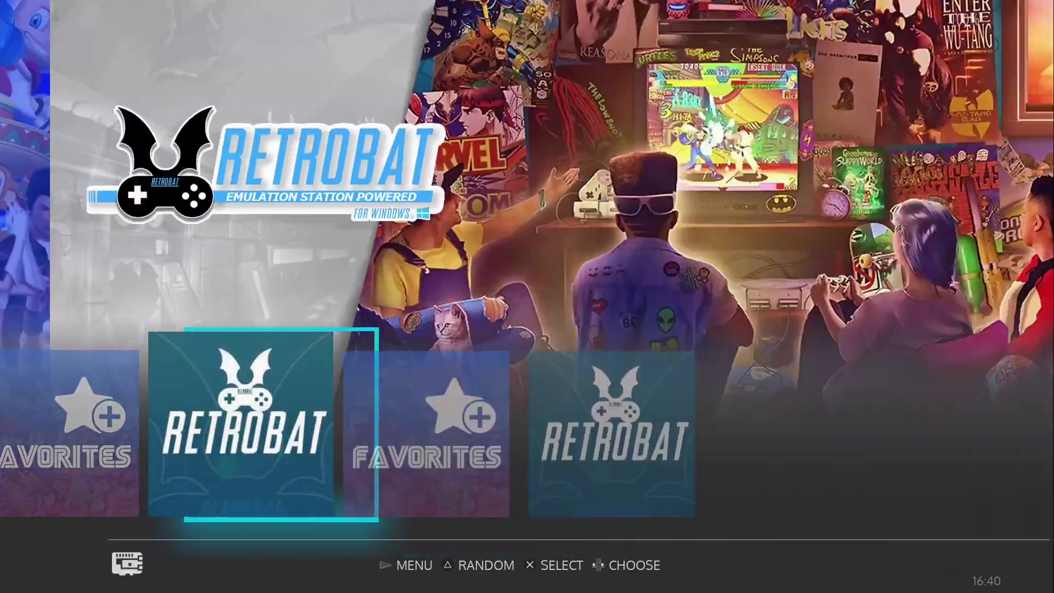
key(Left)
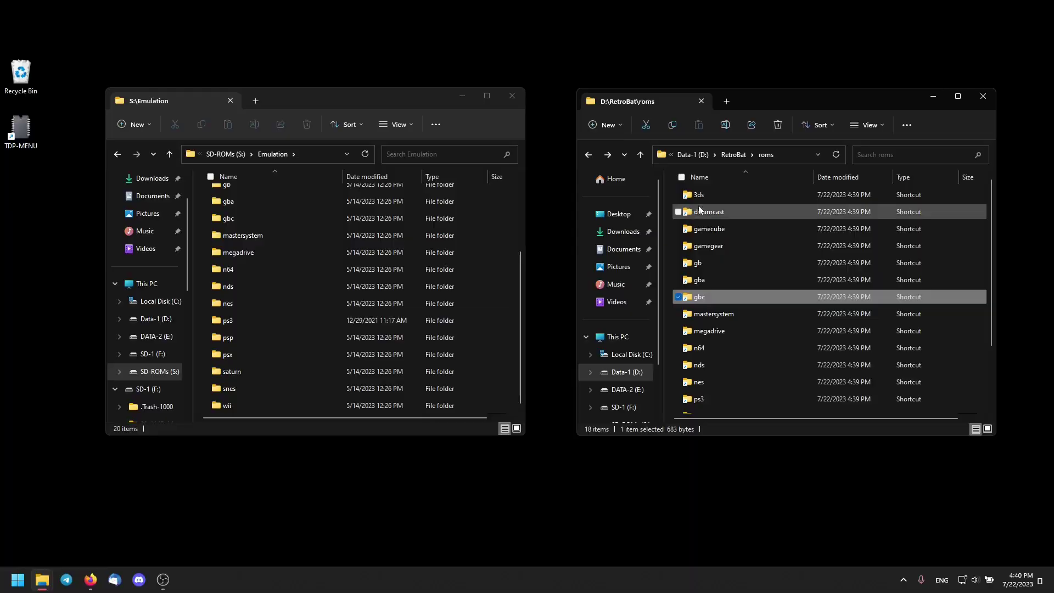
- Delete all the console shortcuts from 3ds through wii in the D:\RetroBat\roms folder
click(716, 199)
scroll(730, 247, down, 2)
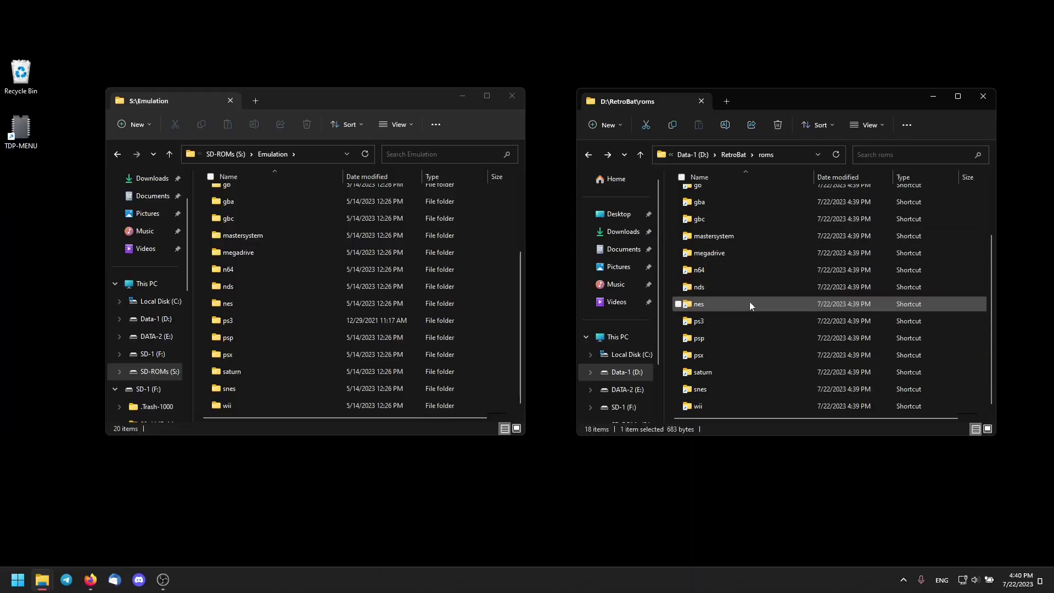
shift+click(746, 404)
right_click(735, 386)
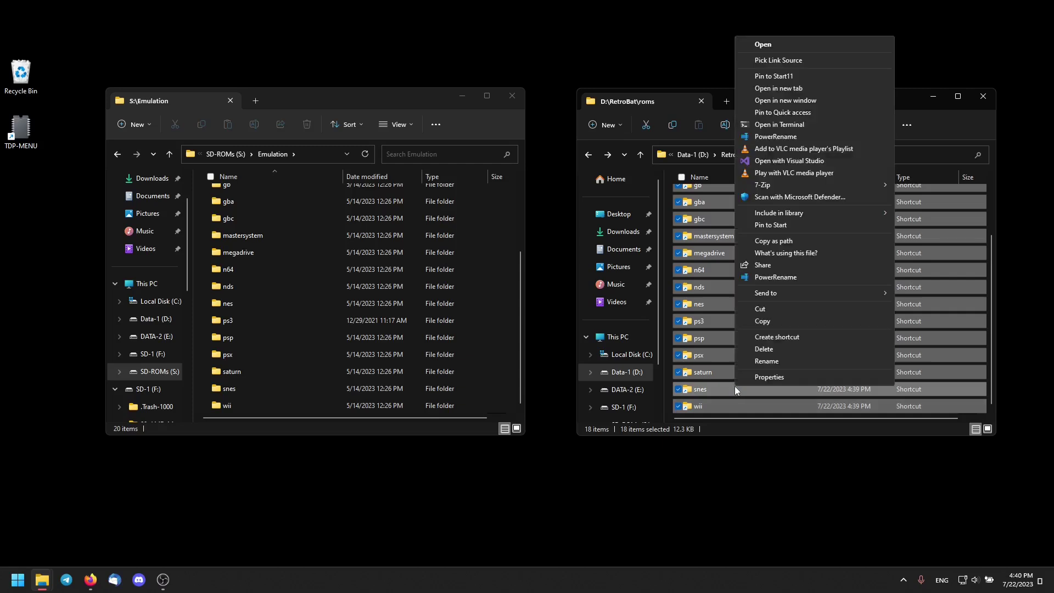
click(778, 347)
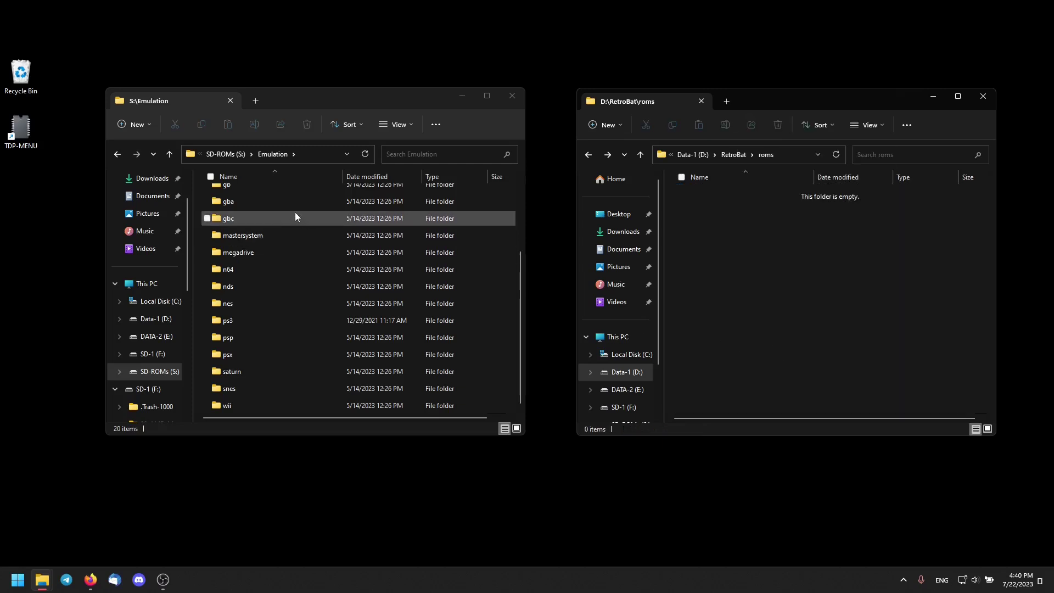
- Create symbolic links in D:\RetroBat\roms to all console folders from 3ds through wii in S:\Emulation
scroll(286, 219, up, 3)
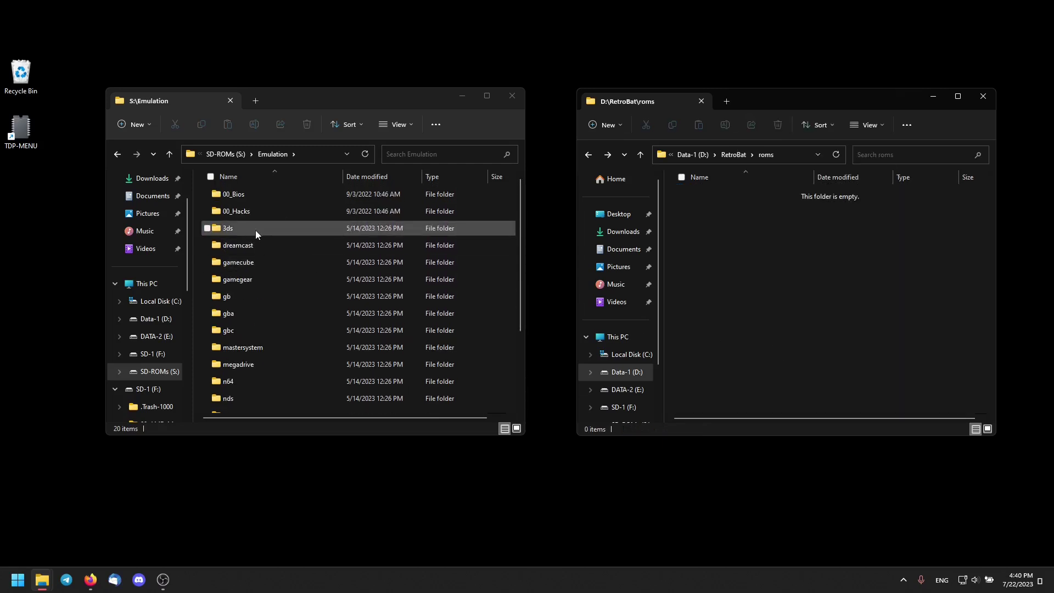
click(256, 229)
scroll(260, 248, down, 3)
shift+click(260, 405)
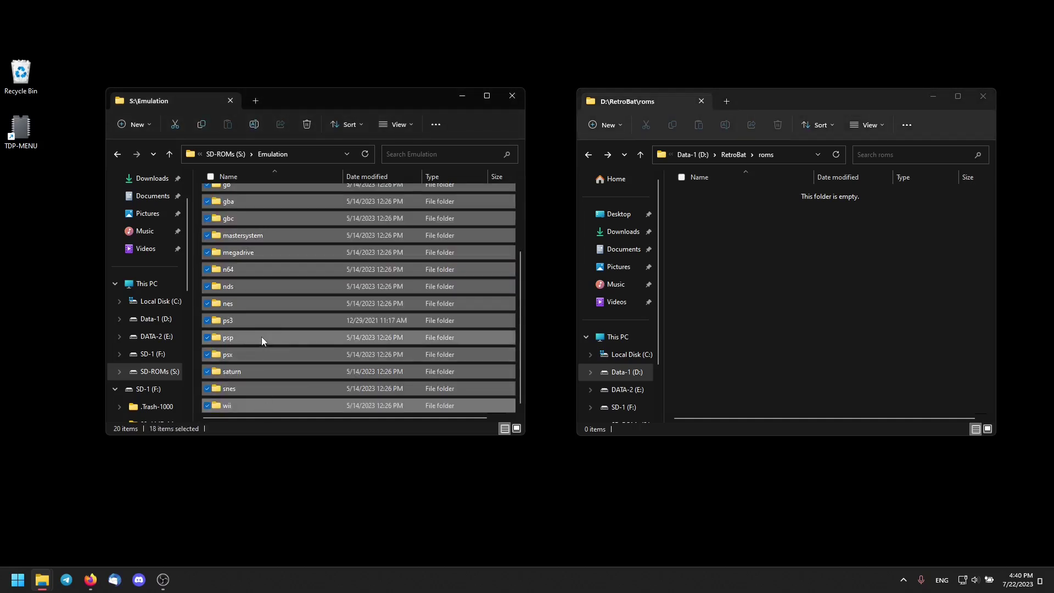
right_click(260, 319)
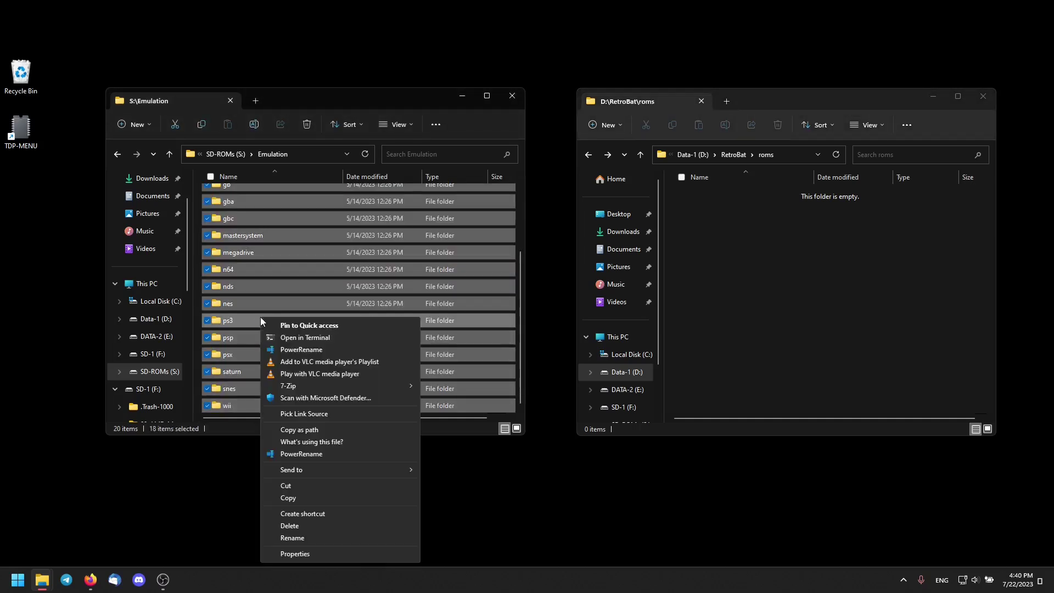
click(318, 414)
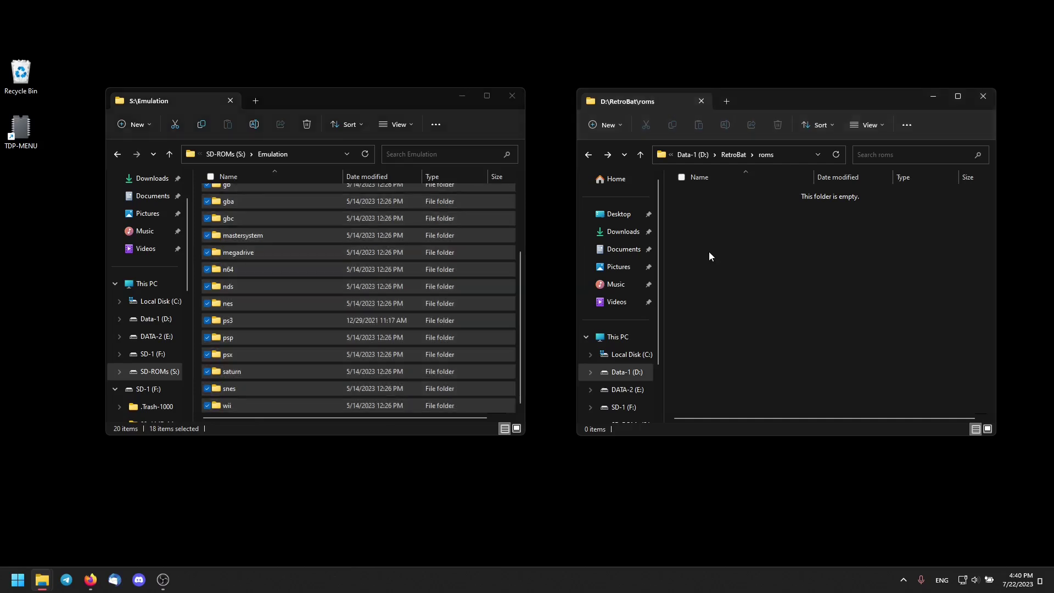
right_click(710, 256)
mouse_move(766, 421)
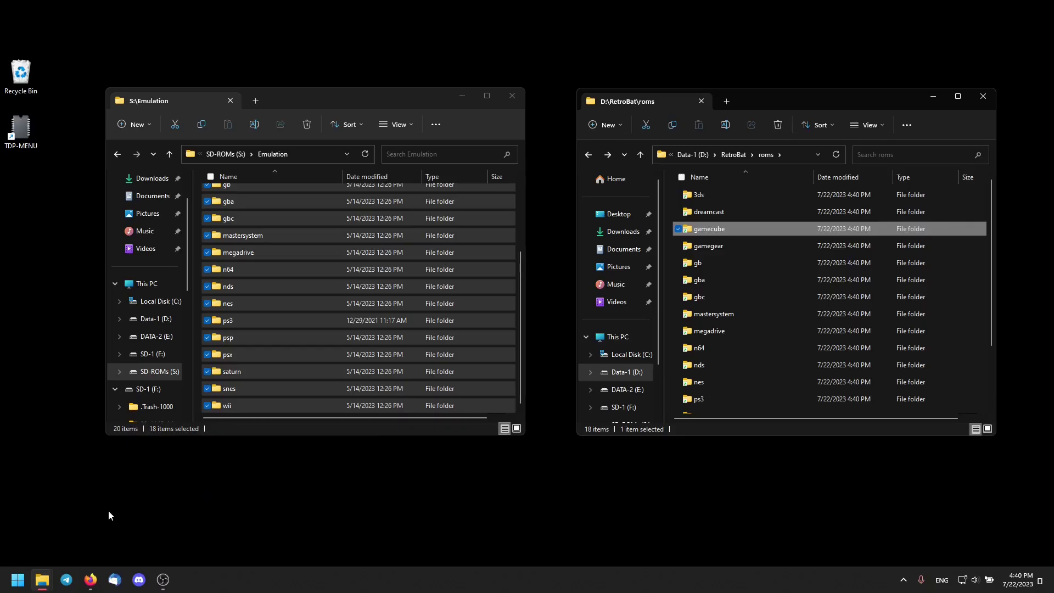
- Launch RetroBat, browse the systems to Nintendo 64, check its game list, and return to the folder windows
click(12, 582)
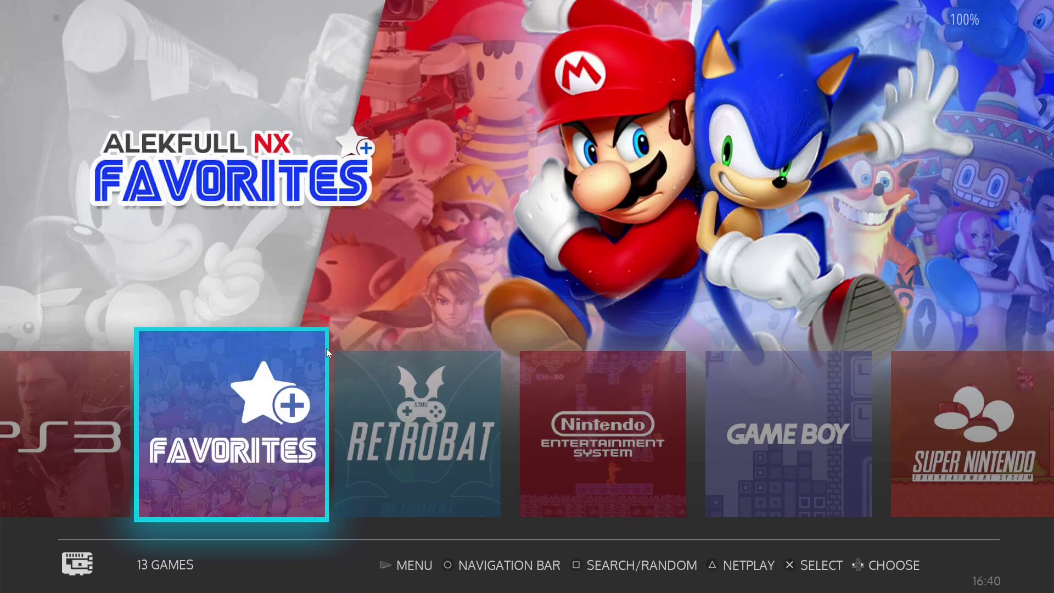
key(Right)
key(Right)
key(Right)
key(Right)
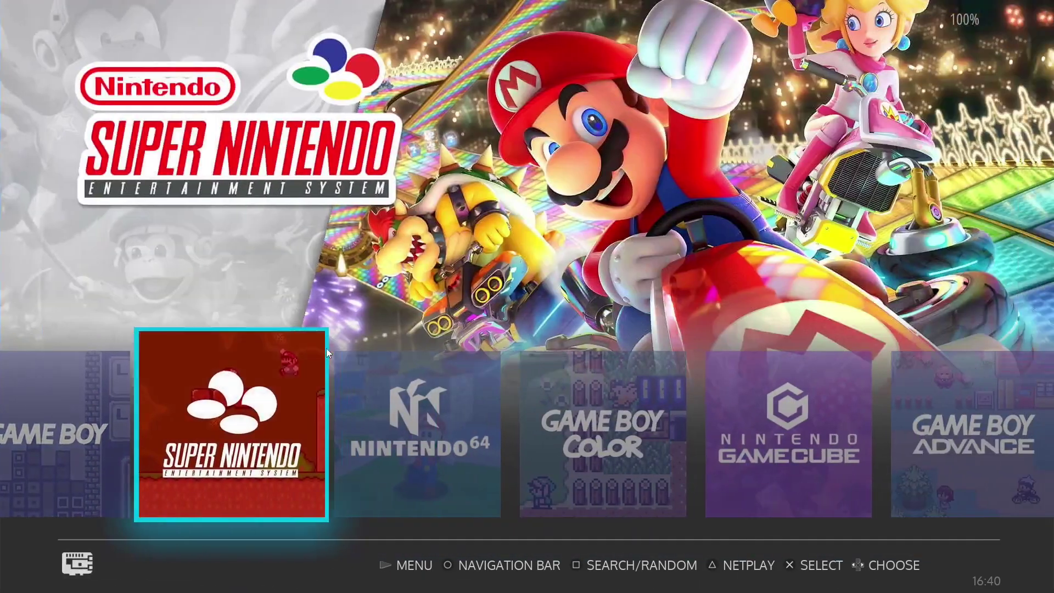
key(Right)
key(Return)
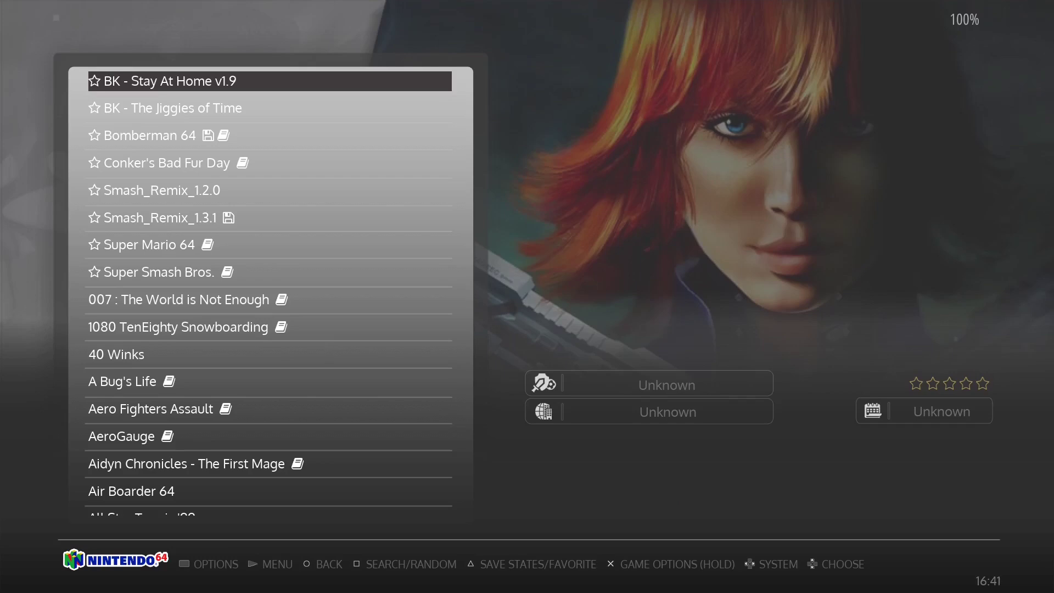
key(alt+Tab)
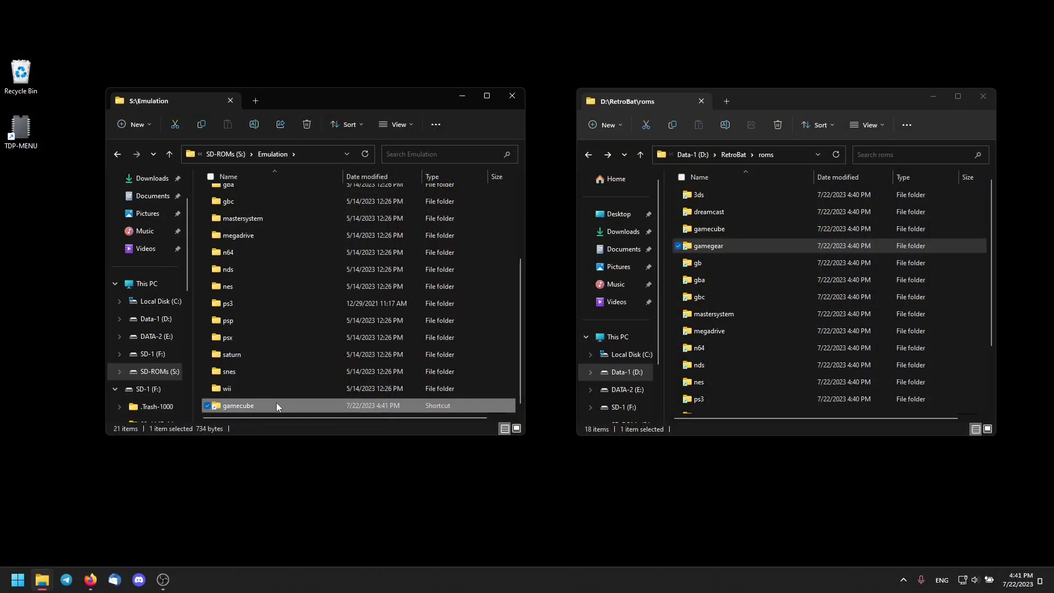
- Move the gamecube shortcut from S:\Emulation onto the desktop
right_click(276, 403)
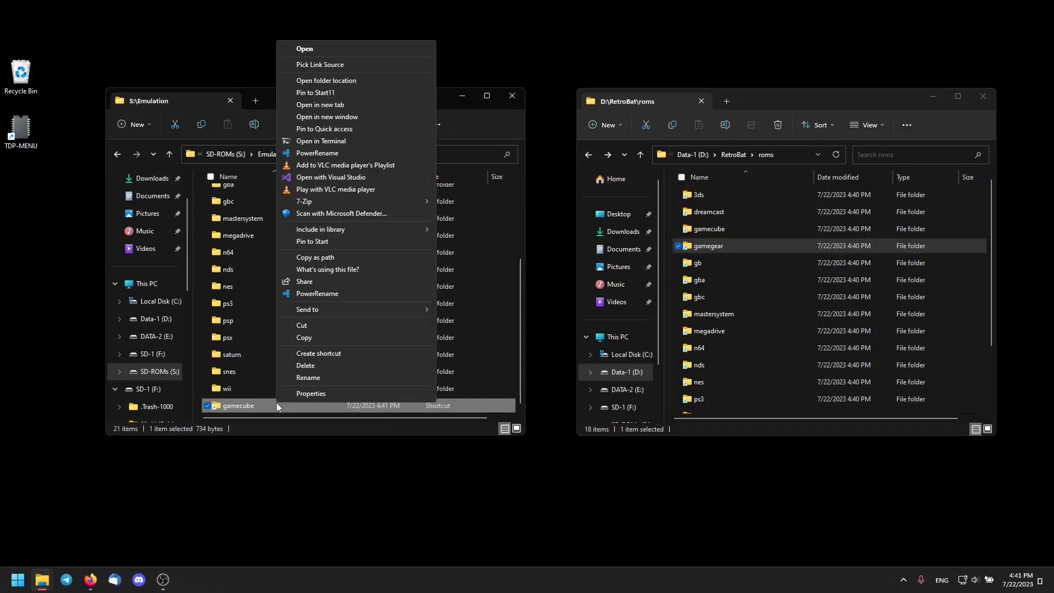
click(324, 325)
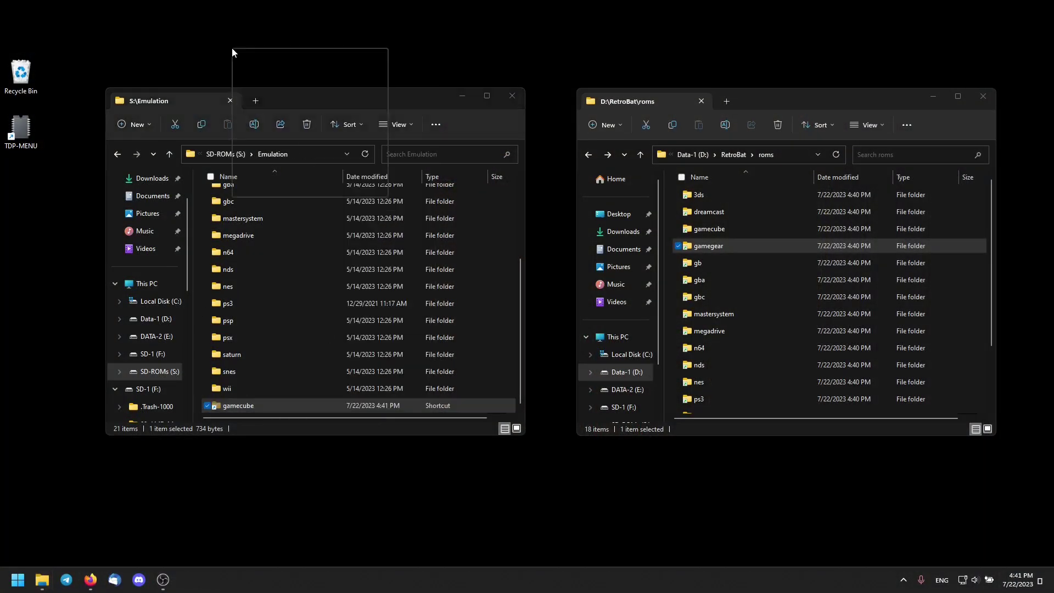
right_click(231, 48)
click(275, 97)
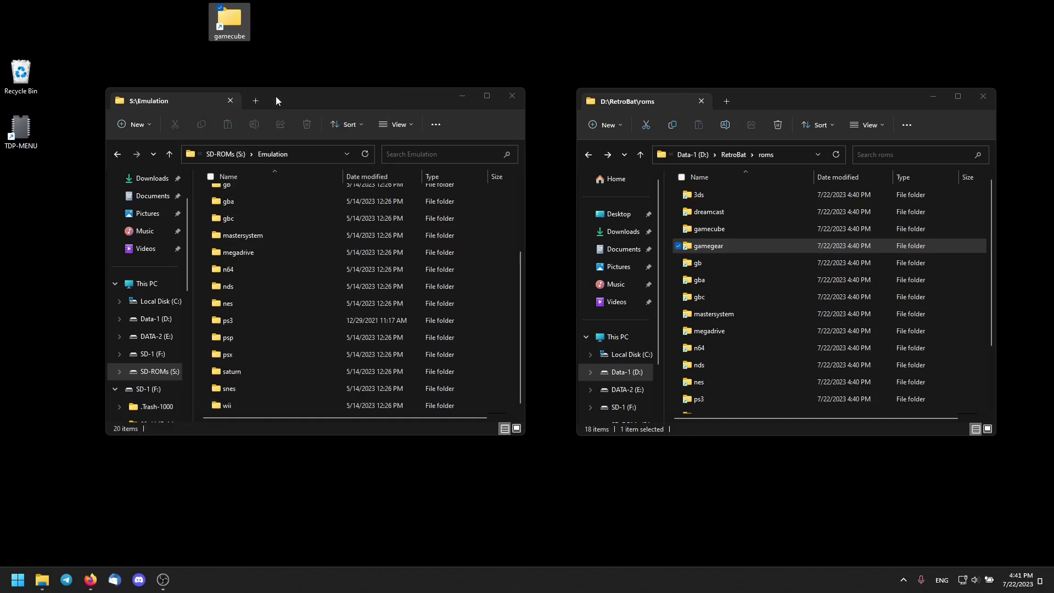
- Rename the desktop shortcut as gamecube - Shortcut
scroll(270, 352, up, 3)
right_click(255, 259)
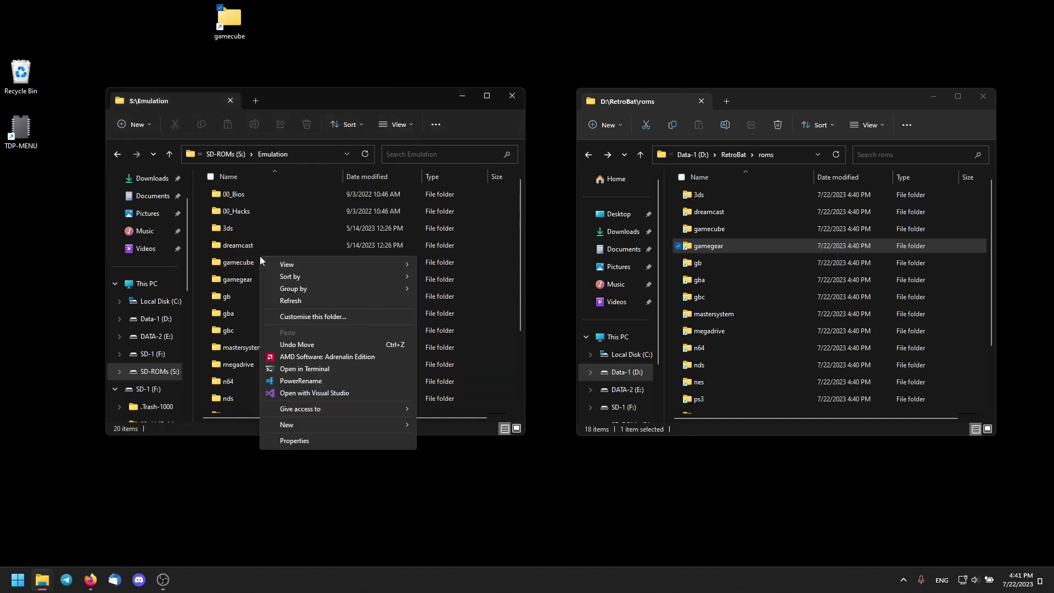
right_click(254, 258)
click(236, 38)
click(234, 38)
key(End)
text(- S)
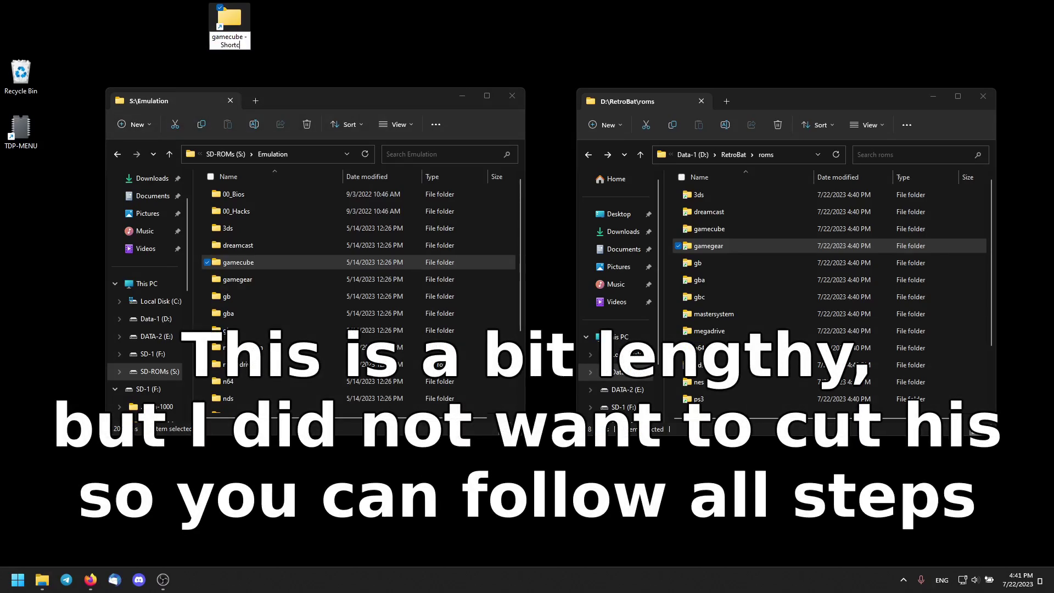
key(Return)
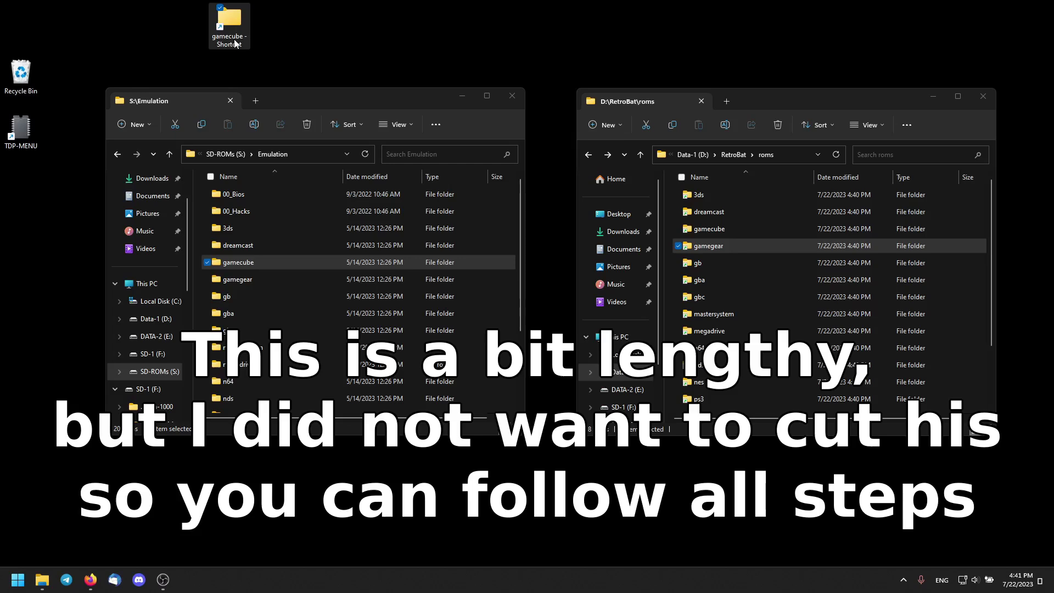
- Create a symbolic link to S:\Emulation\gamecube on the desktop beside the shortcut and name it gamecube - Symlink
right_click(286, 259)
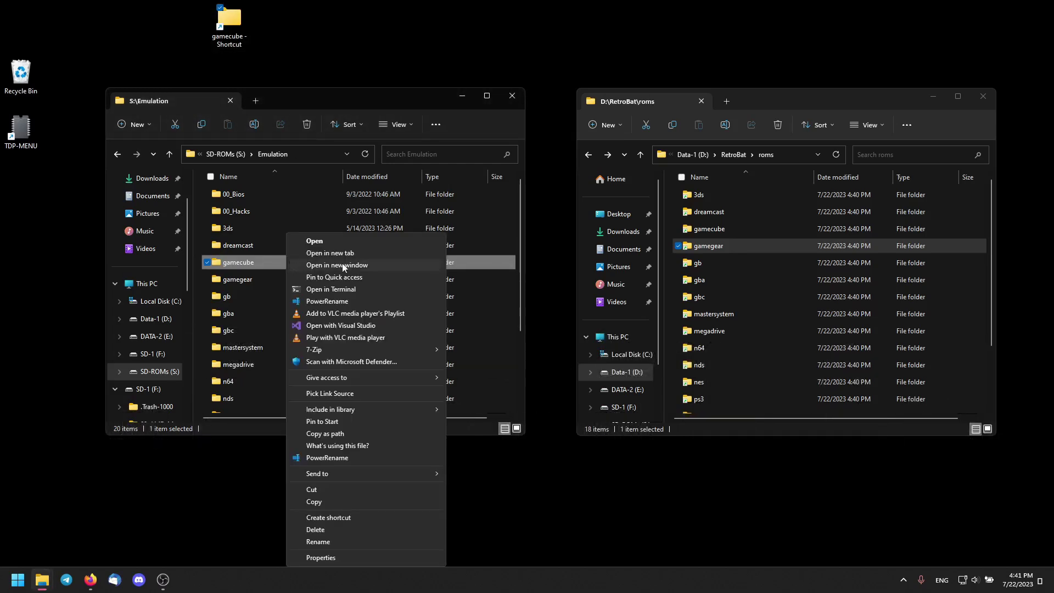
click(355, 394)
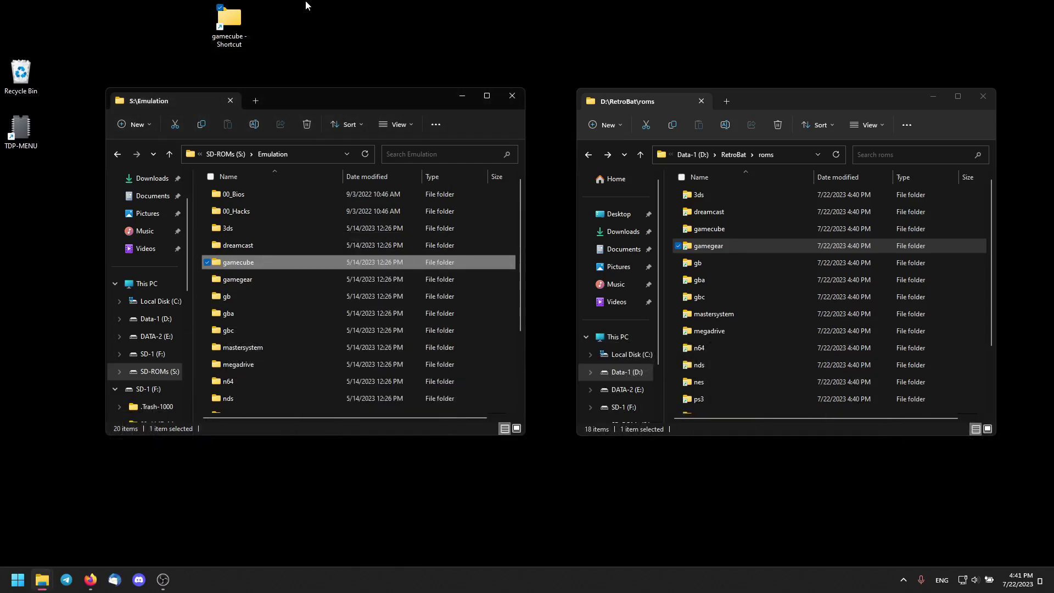
right_click(288, 21)
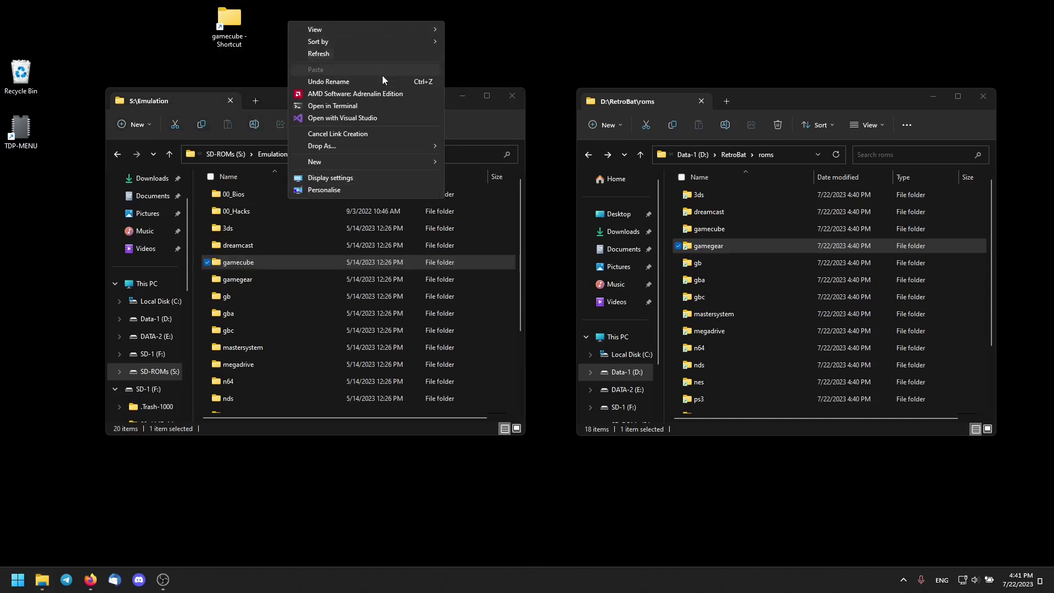
mouse_move(381, 145)
click(469, 141)
drag(38, 41, 274, 34)
click(272, 35)
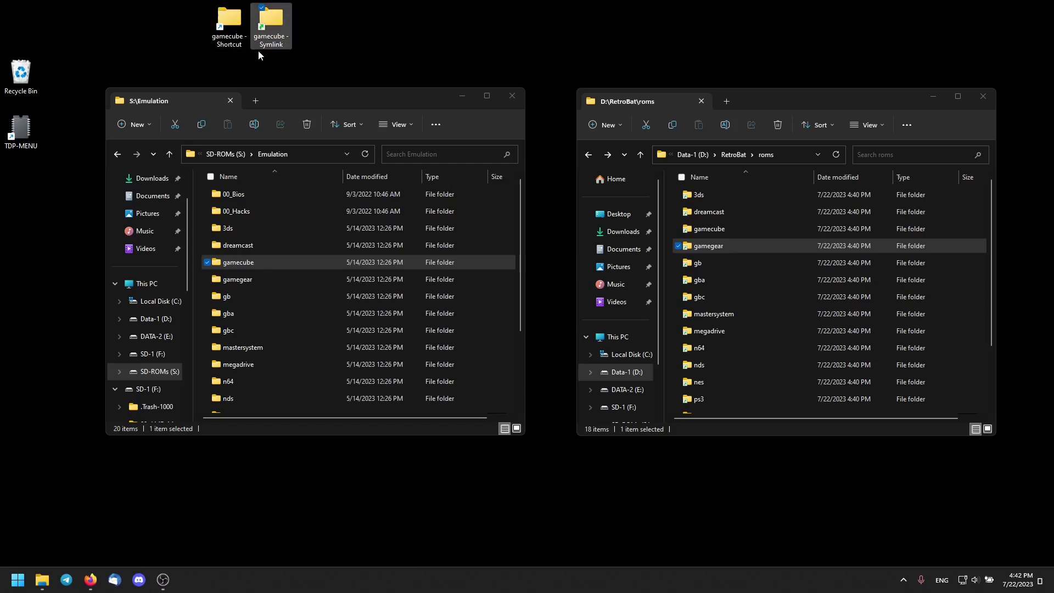
- Open the gamecube - Shortcut item on the desktop and check the full path of the folder it opens
double_click(240, 24)
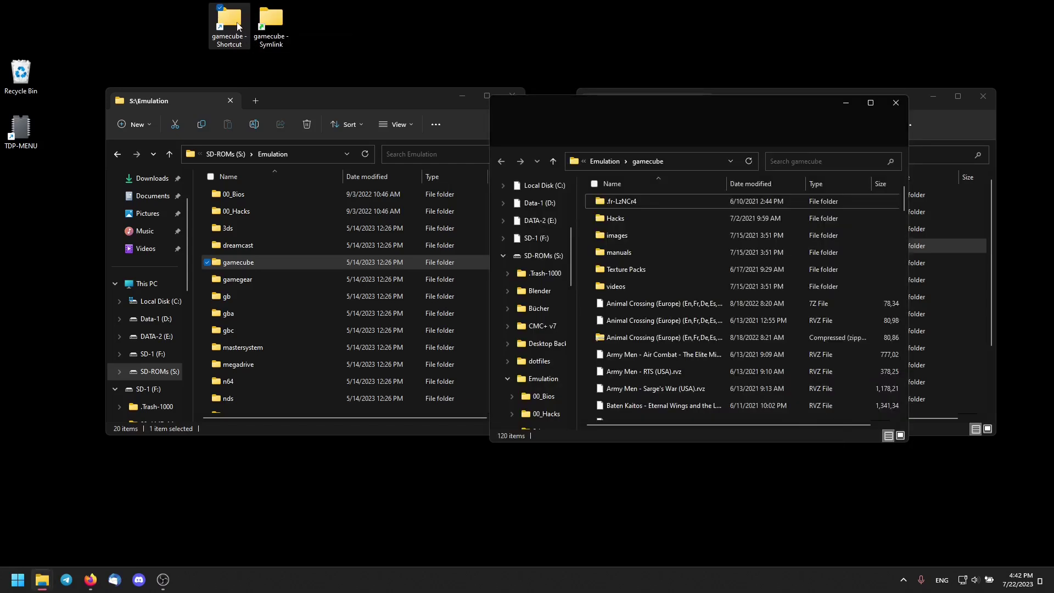
click(693, 160)
drag(651, 161, 579, 158)
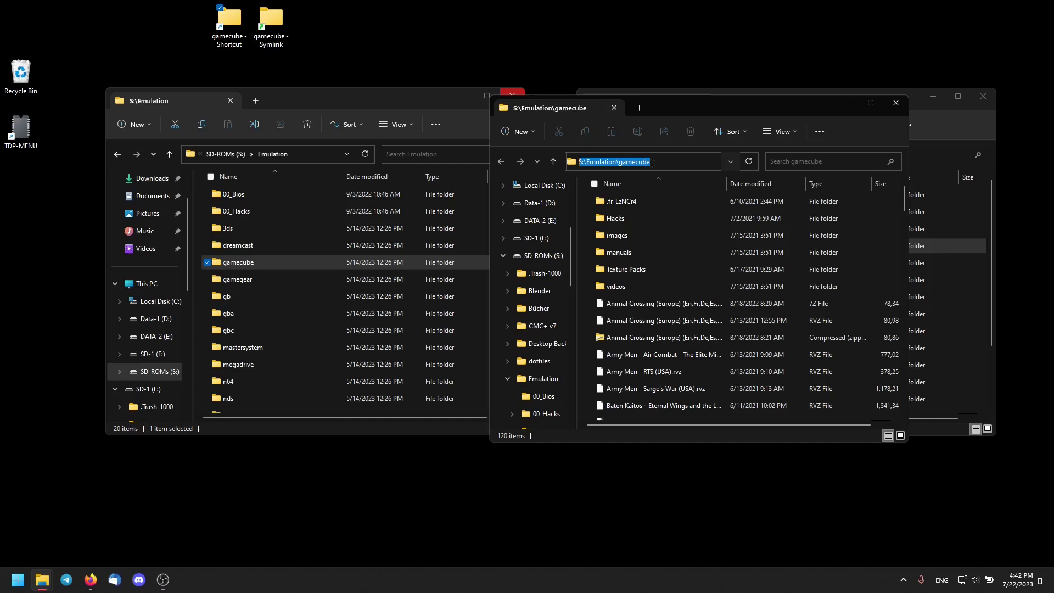
- Open gamecube - Symlink in a window beside the shortcut's window and compare the full paths of both folders
double_click(272, 22)
drag(710, 118, 274, 109)
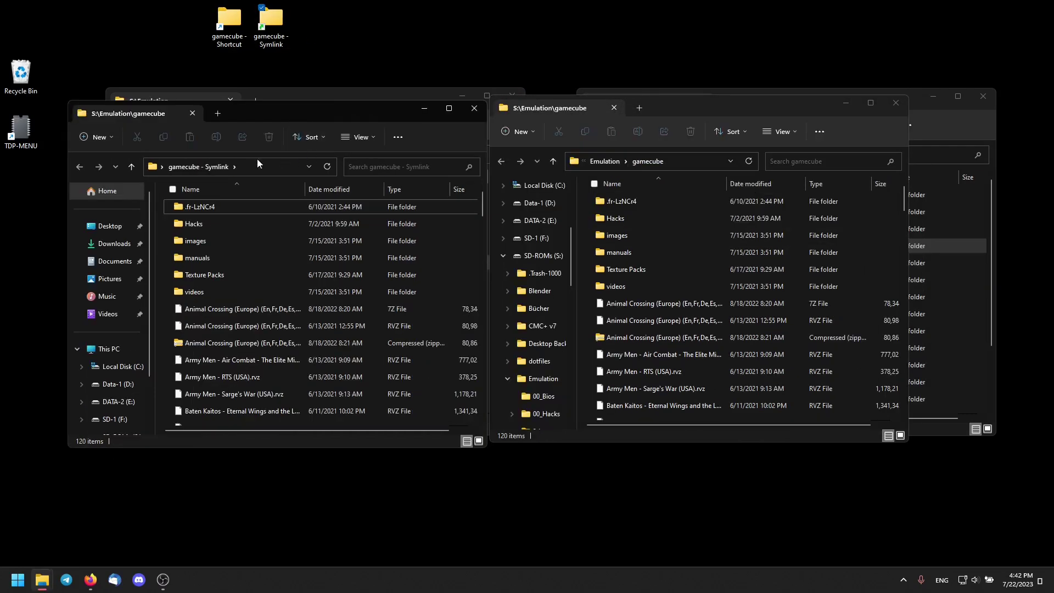
click(273, 170)
click(285, 168)
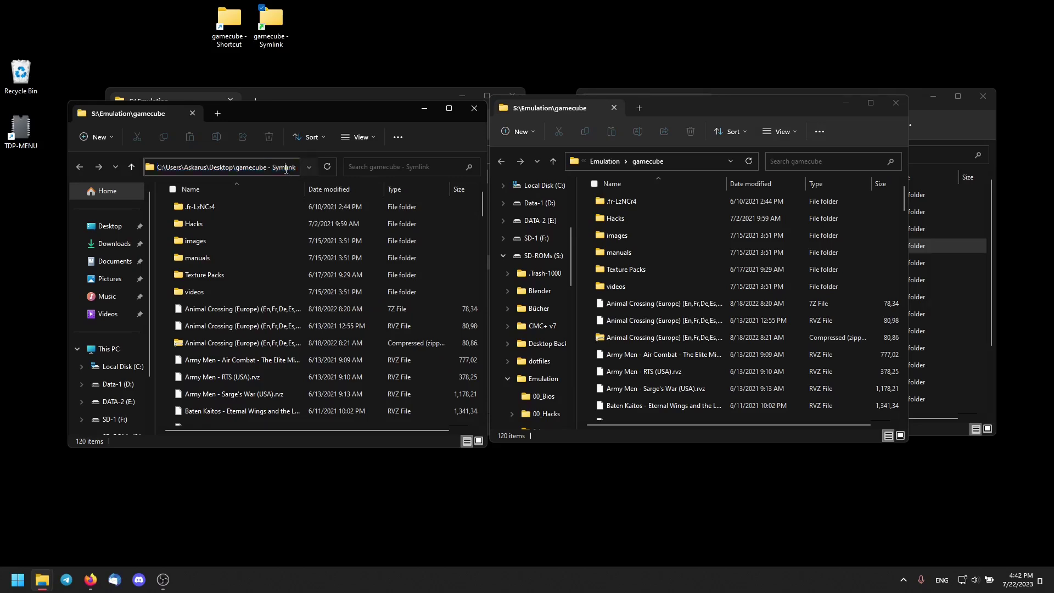
drag(286, 169, 154, 166)
drag(282, 170, 175, 163)
click(683, 160)
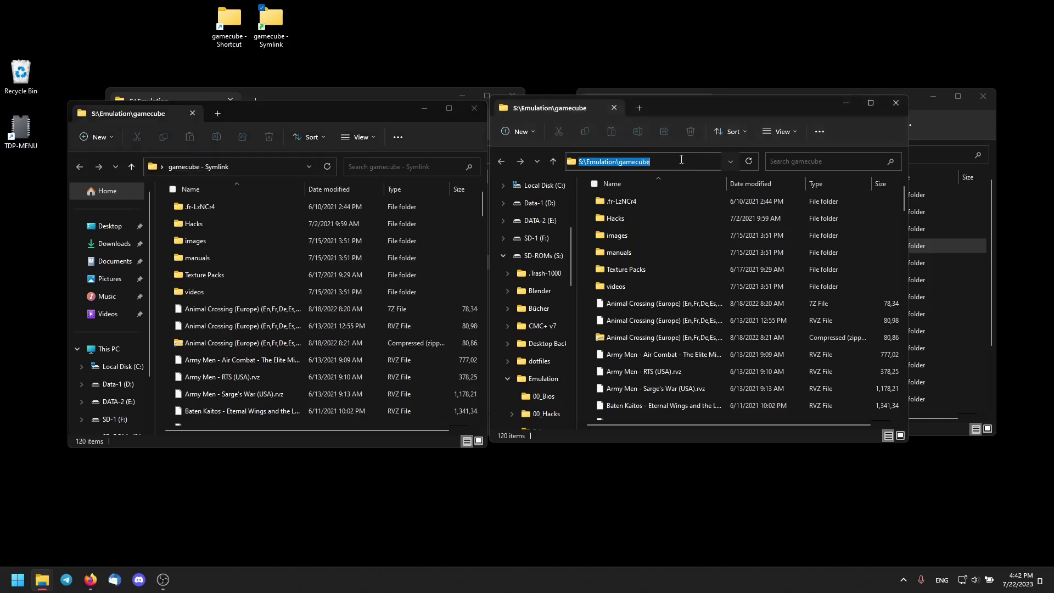
click(275, 173)
drag(259, 169, 172, 170)
click(446, 134)
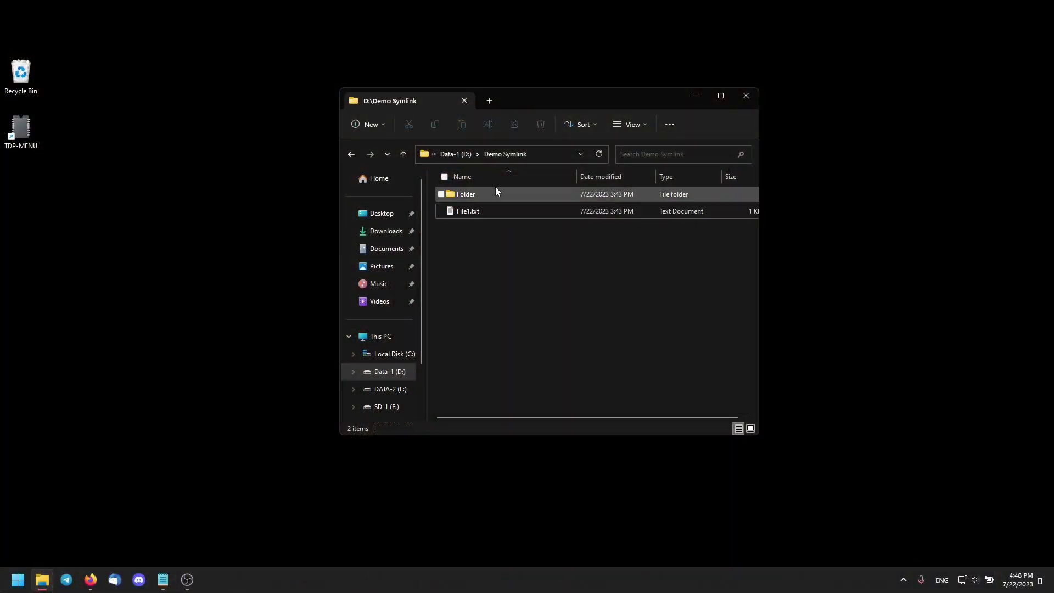
- Pick Folder in D:\Demo Symlink as a link source and cancel the link creation
right_click(497, 190)
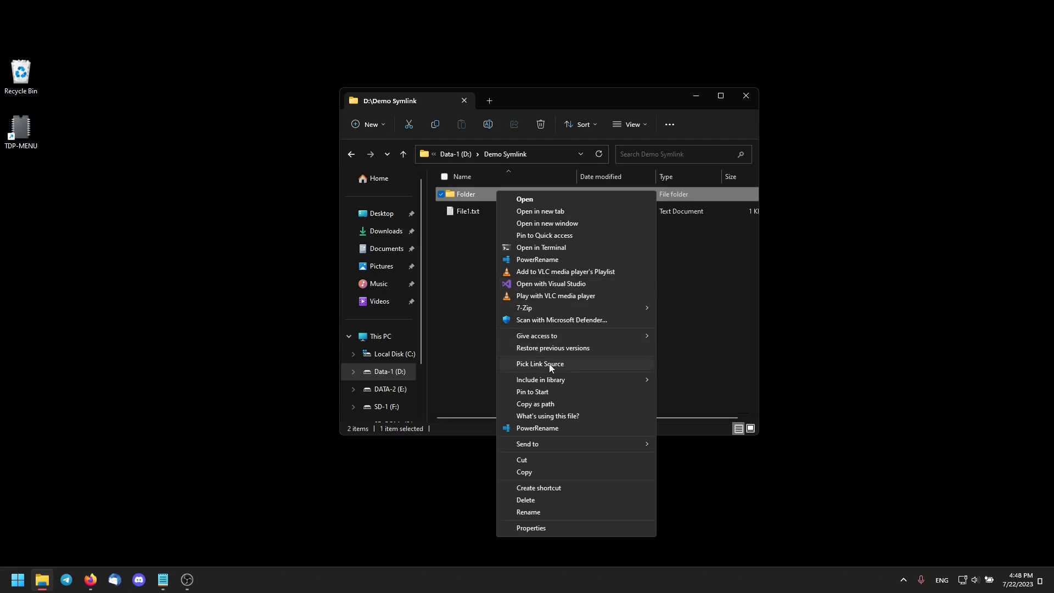
click(559, 367)
click(490, 269)
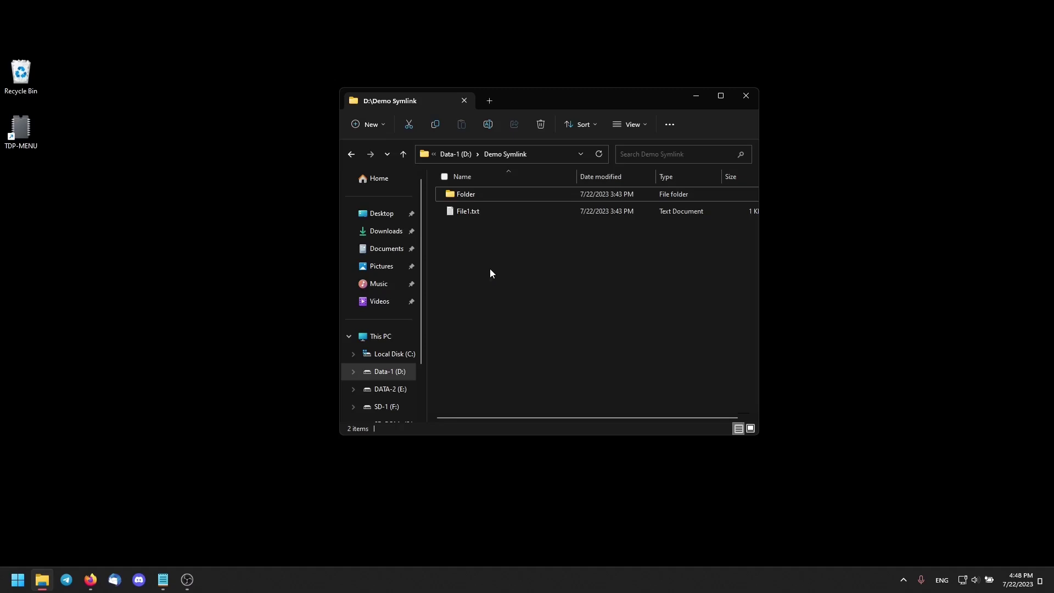
right_click(491, 270)
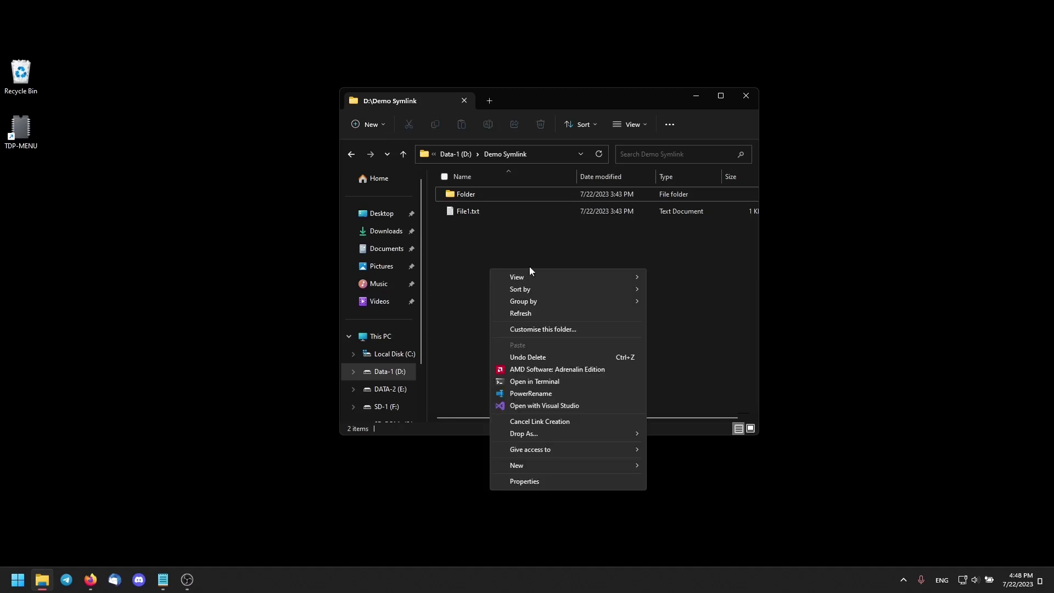
click(564, 423)
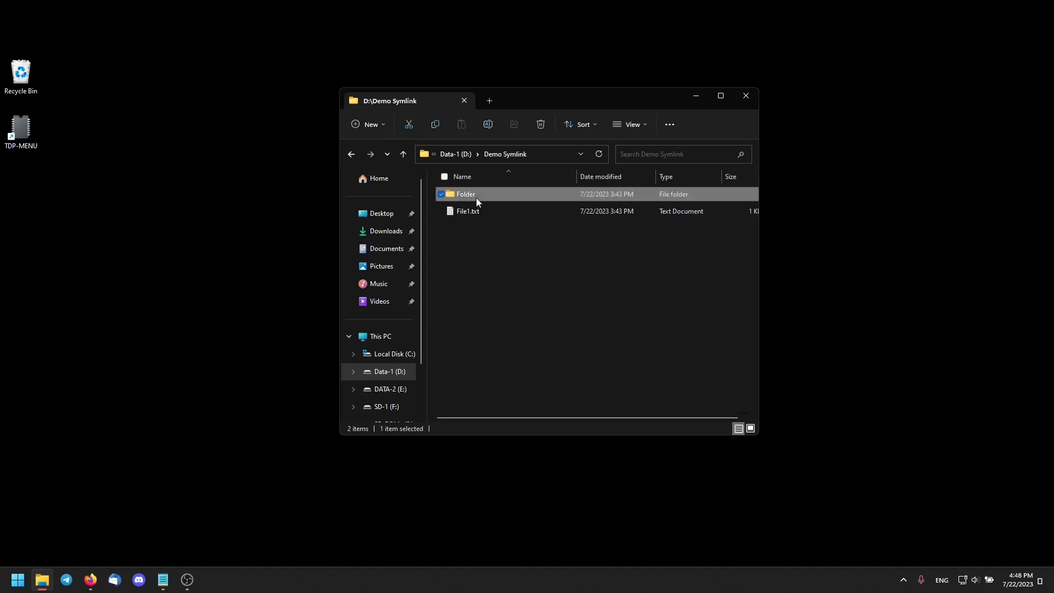
- Pick File1.txt in D:\Demo Symlink as the link source
click(499, 210)
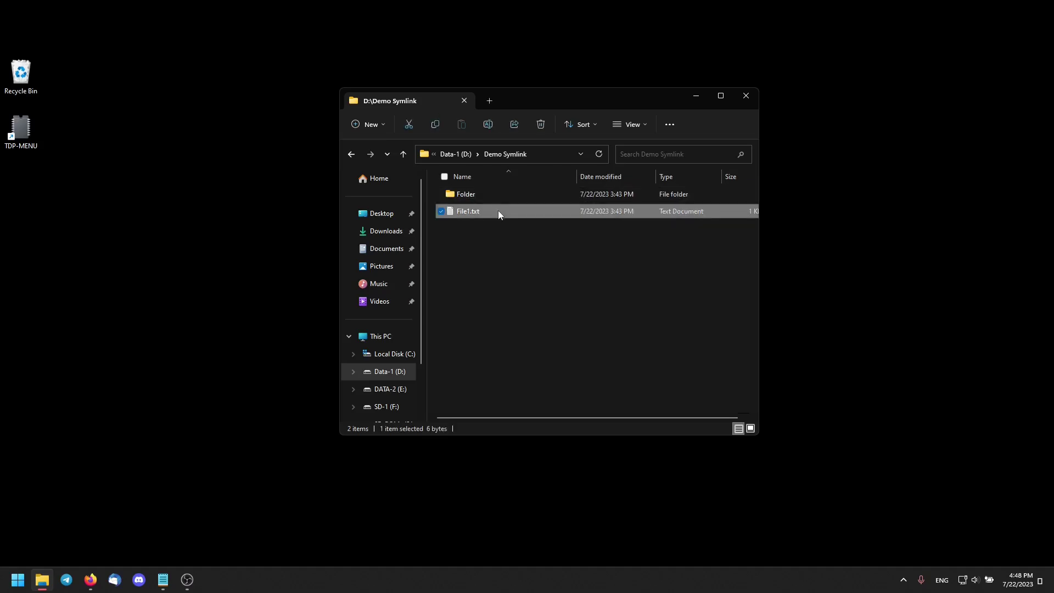
right_click(499, 211)
click(550, 316)
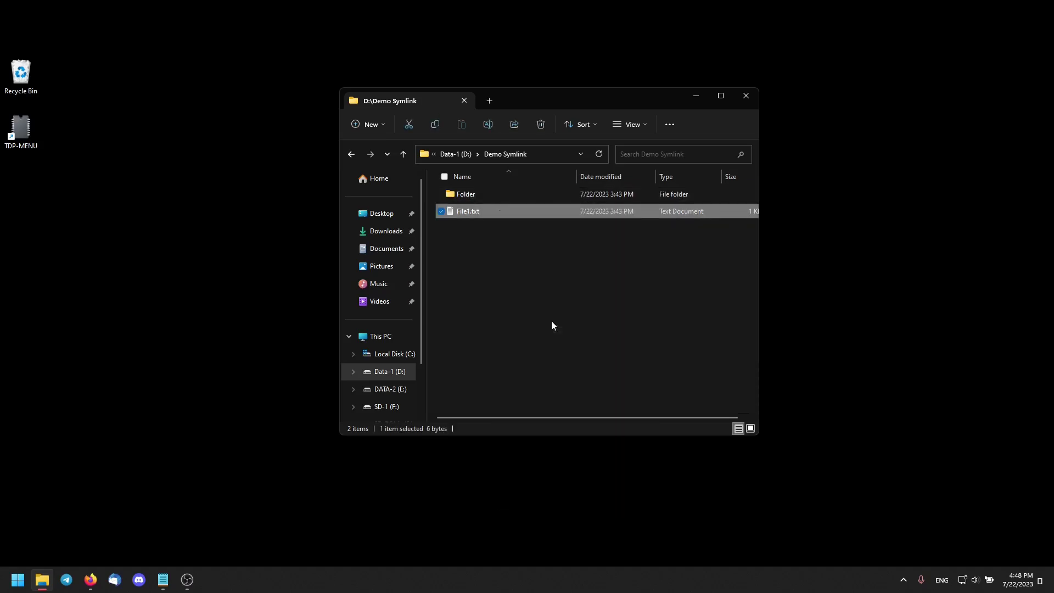